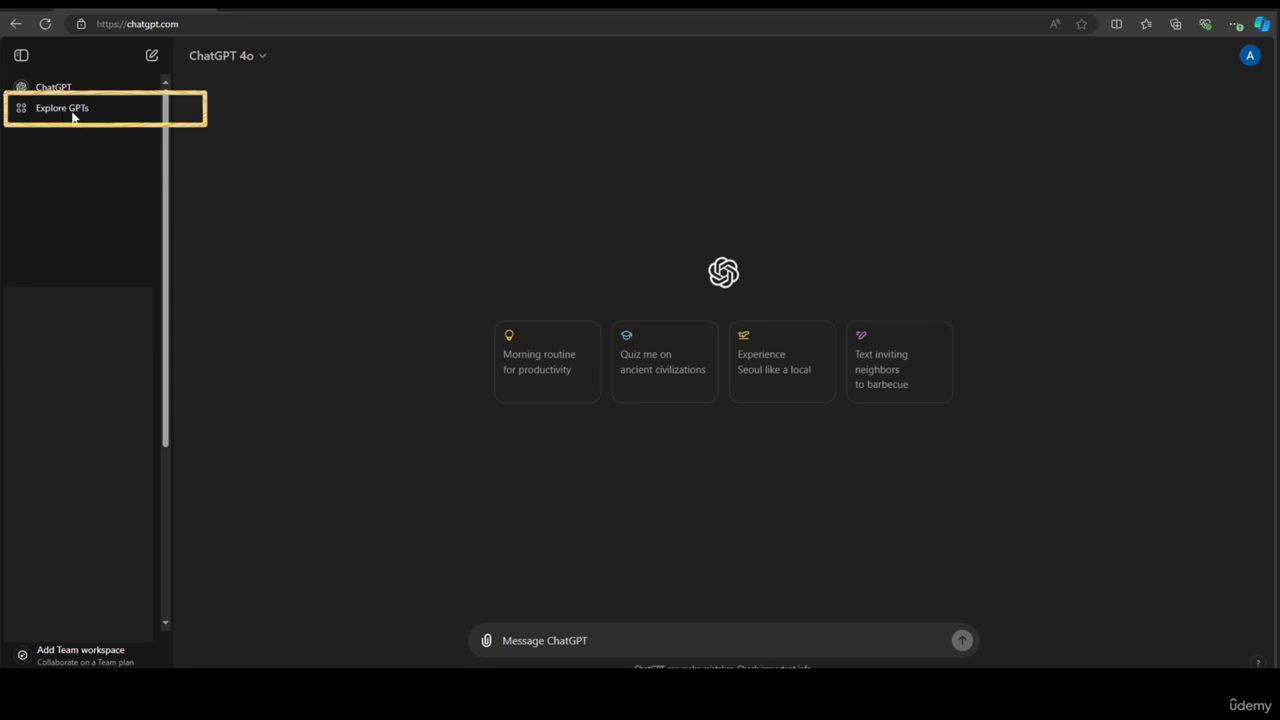
# Step: Open the GPT directory and browse its categories from Featured to Programming, expanding the Trending list
pyautogui.click(72, 112)
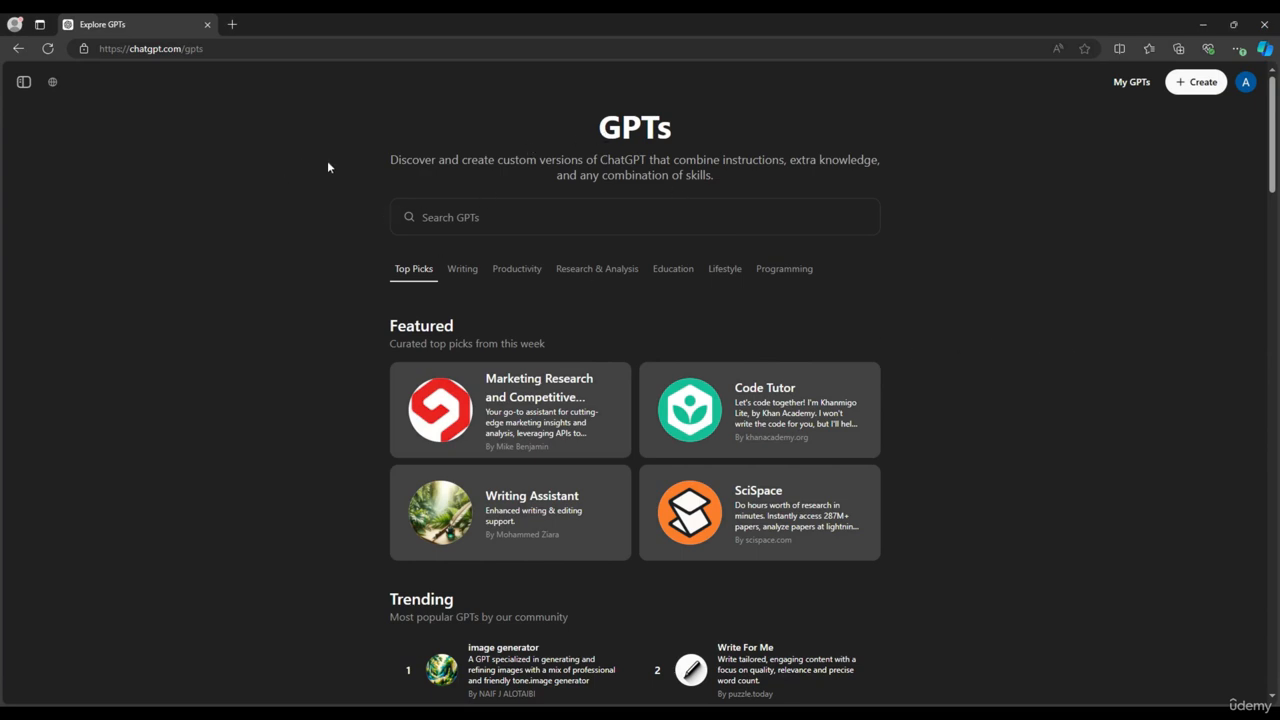
pyautogui.moveTo(390, 160); pyautogui.dragTo(877, 178)
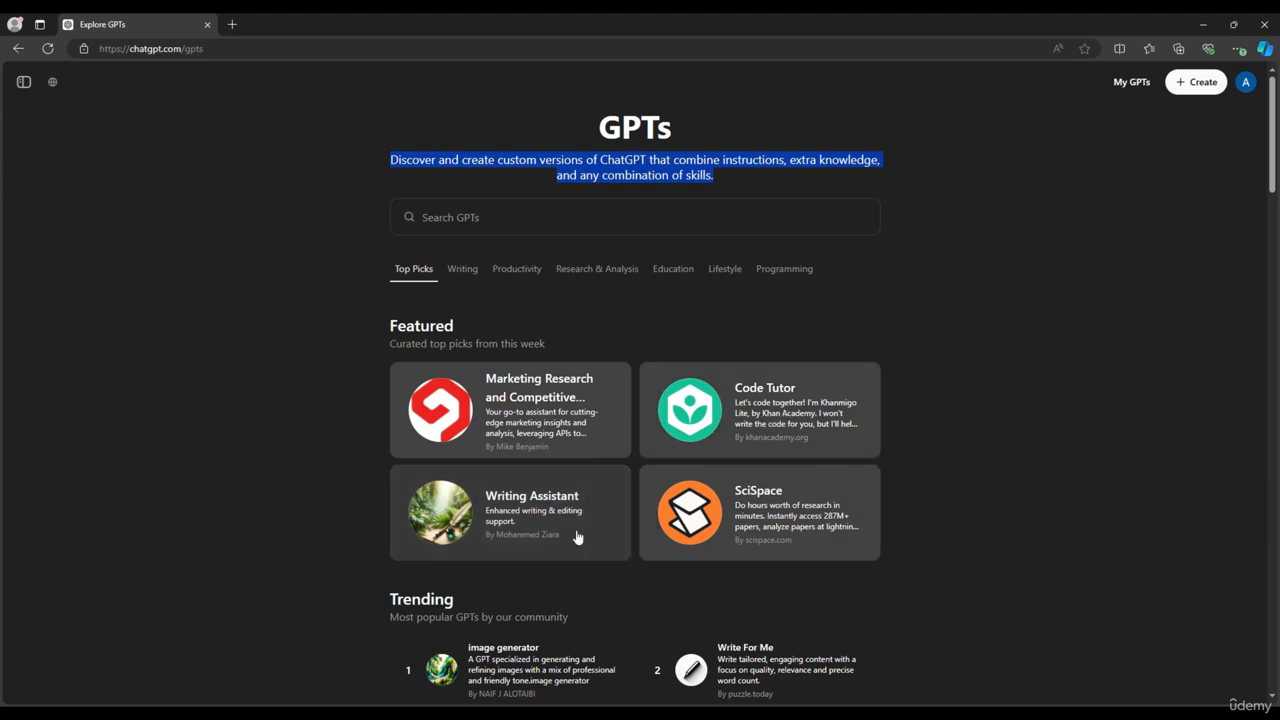
pyautogui.scroll(-3, 577, 538)
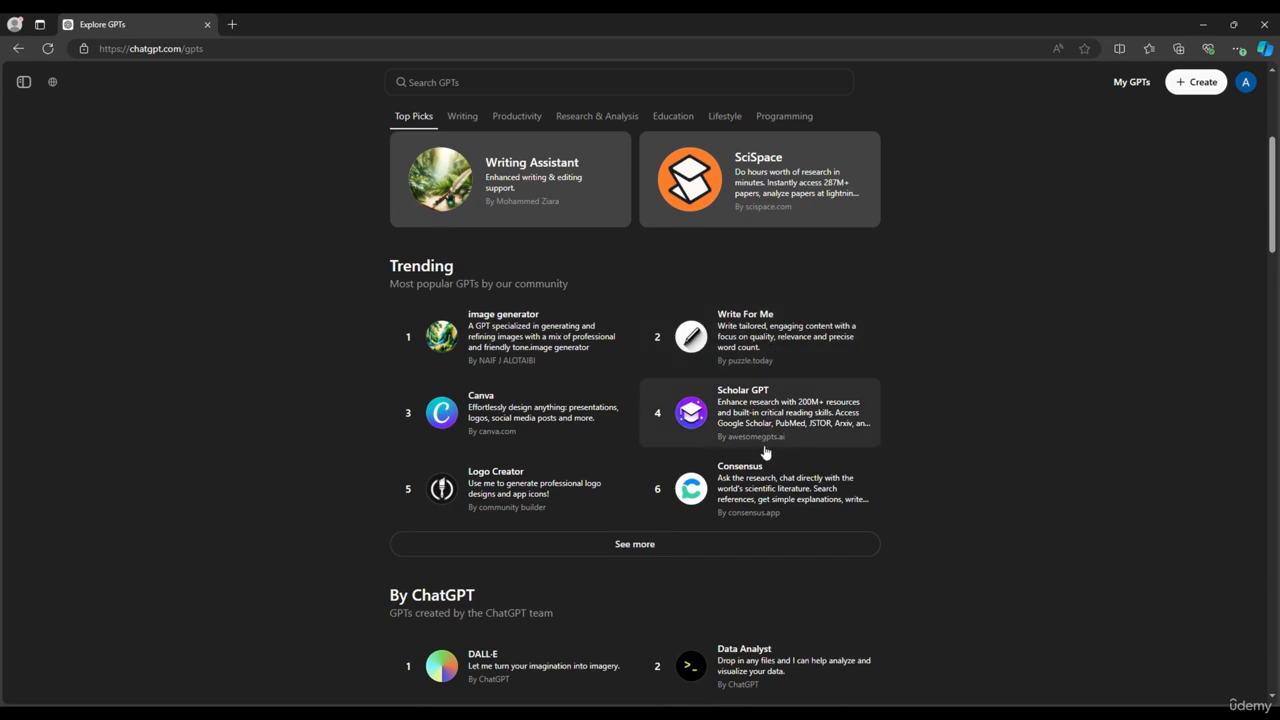
pyautogui.scroll(-2, 530, 503)
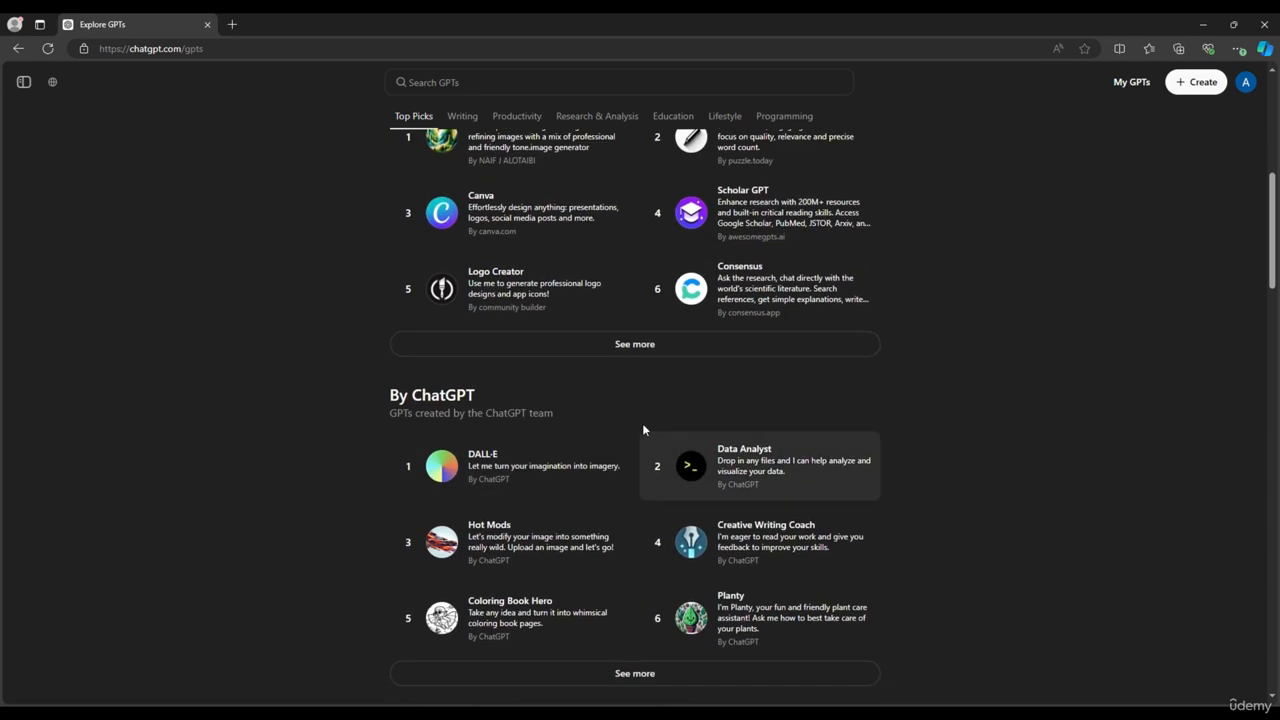
pyautogui.click(648, 345)
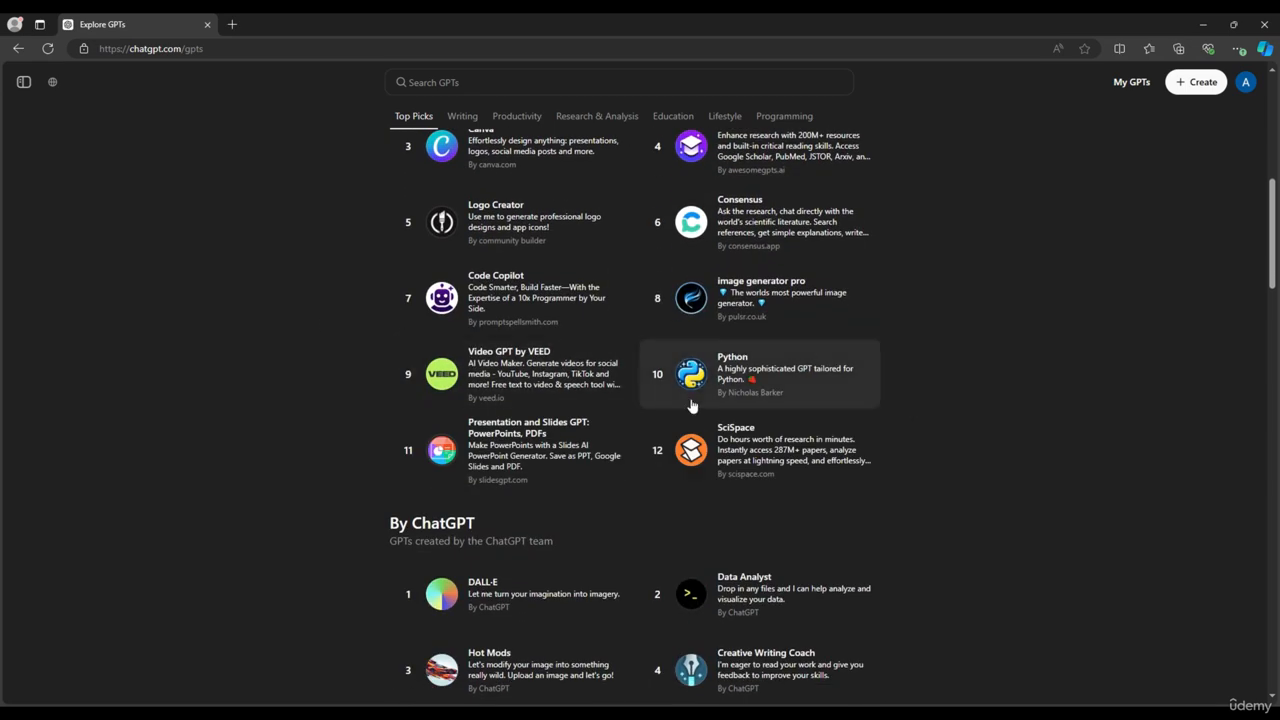
pyautogui.scroll(-6, 876, 455)
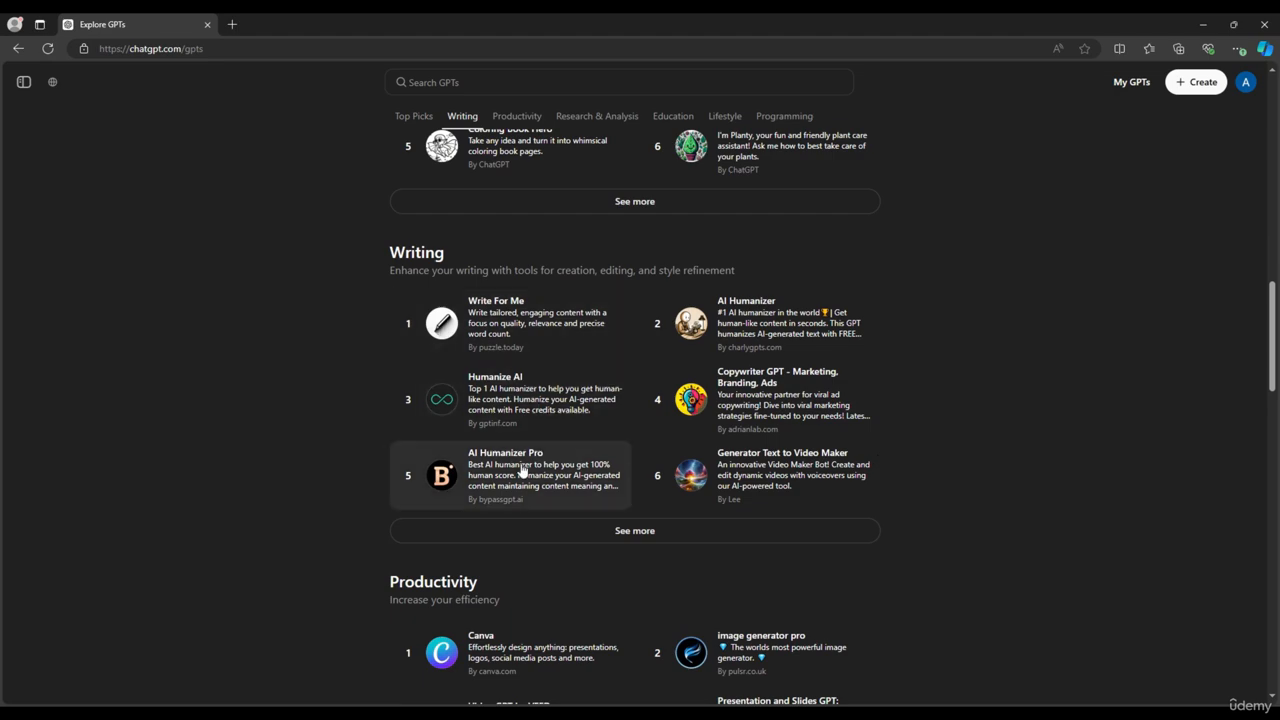
pyautogui.scroll(-5, 514, 528)
pyautogui.scroll(-5, 896, 473)
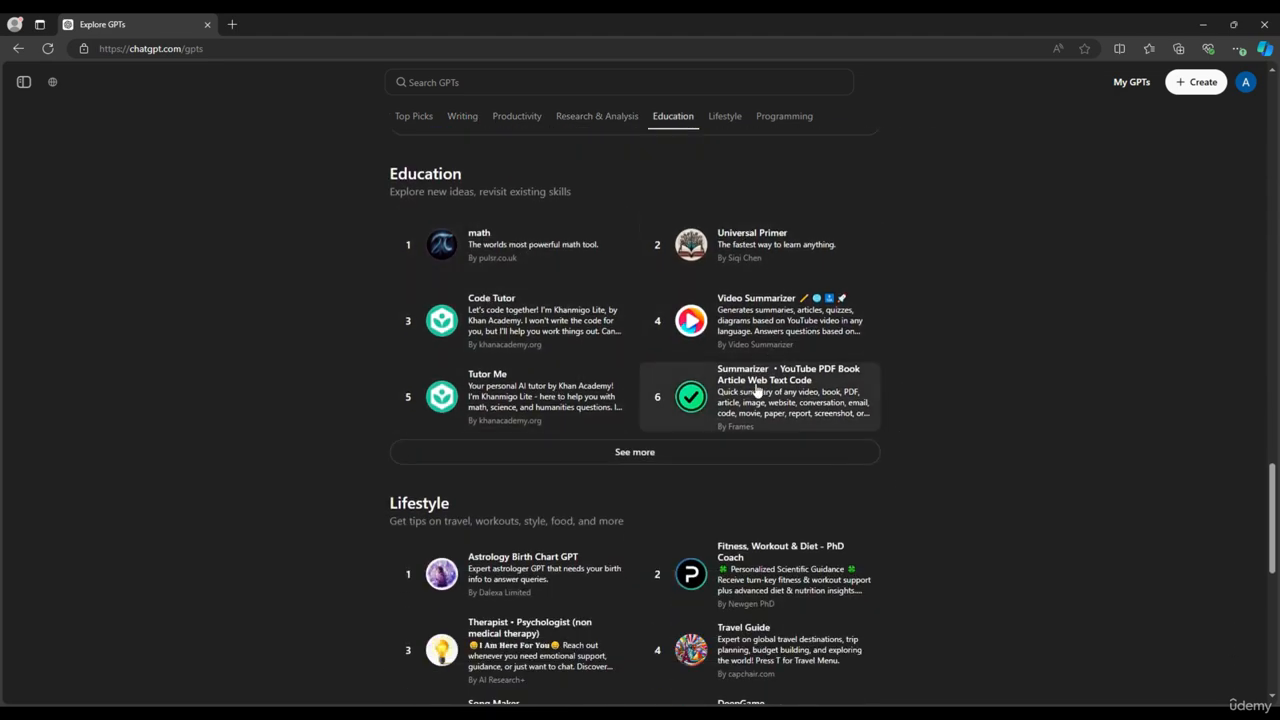
pyautogui.scroll(-5, 745, 420)
pyautogui.scroll(-1, 500, 500)
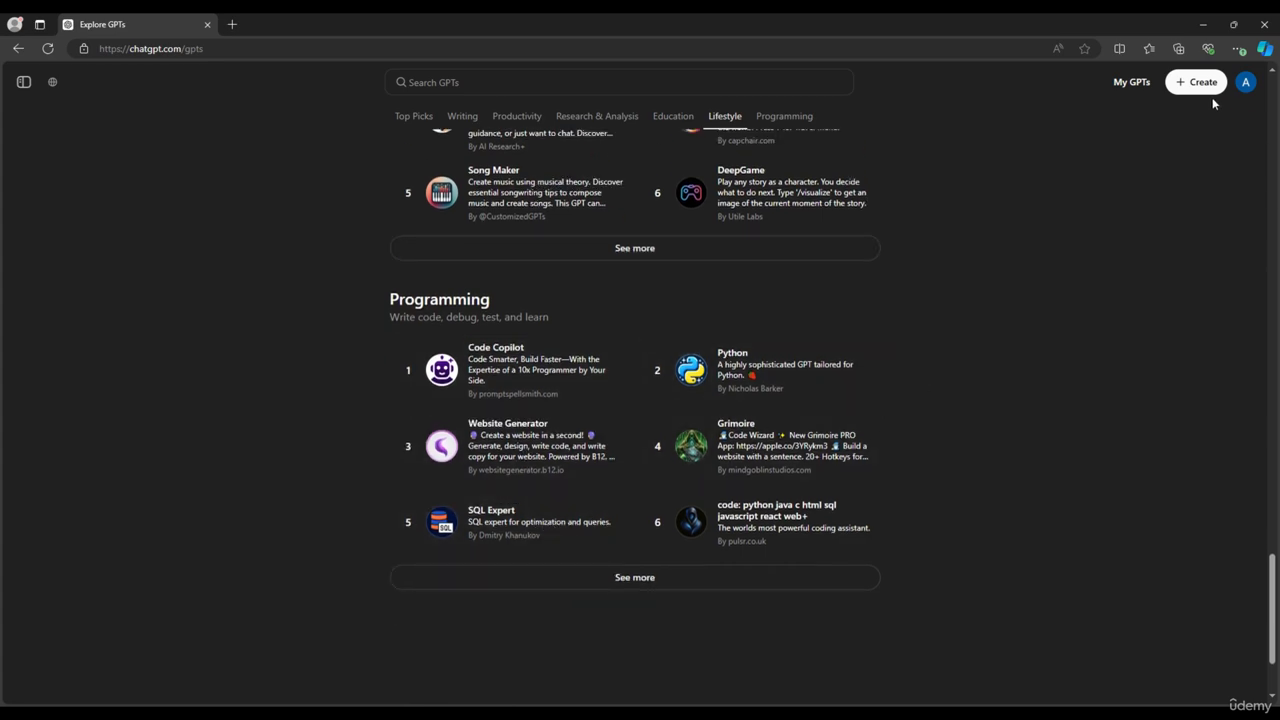
pyautogui.scroll(2, 298, 384)
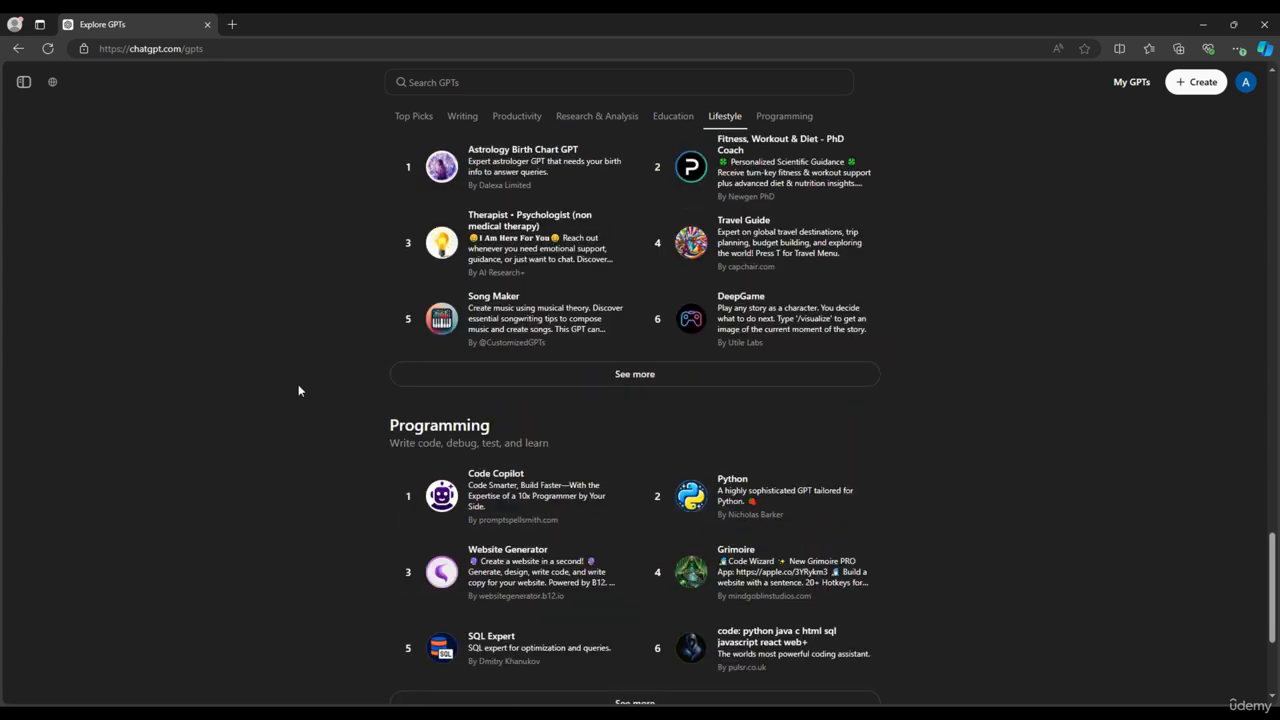
pyautogui.scroll(9, 384, 450)
pyautogui.scroll(15, 385, 456)
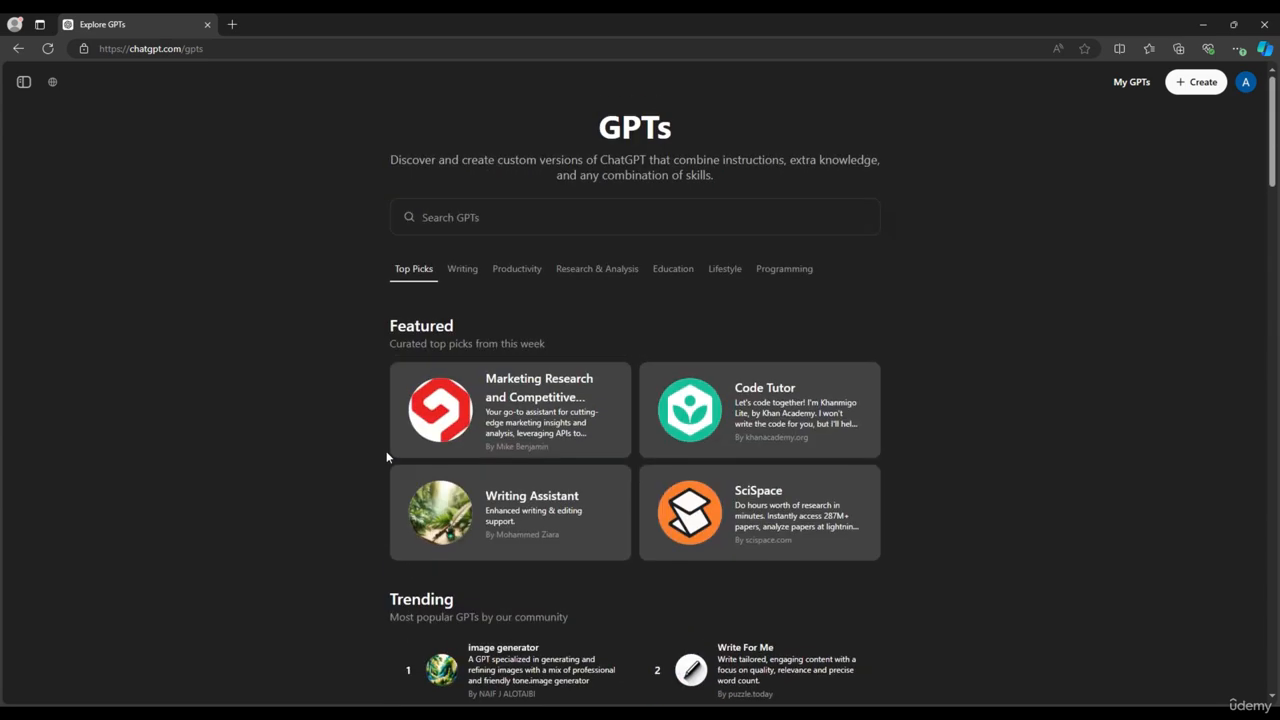
# Step: Start a new custom GPT and look over its configuration fields
pyautogui.click(1203, 81)
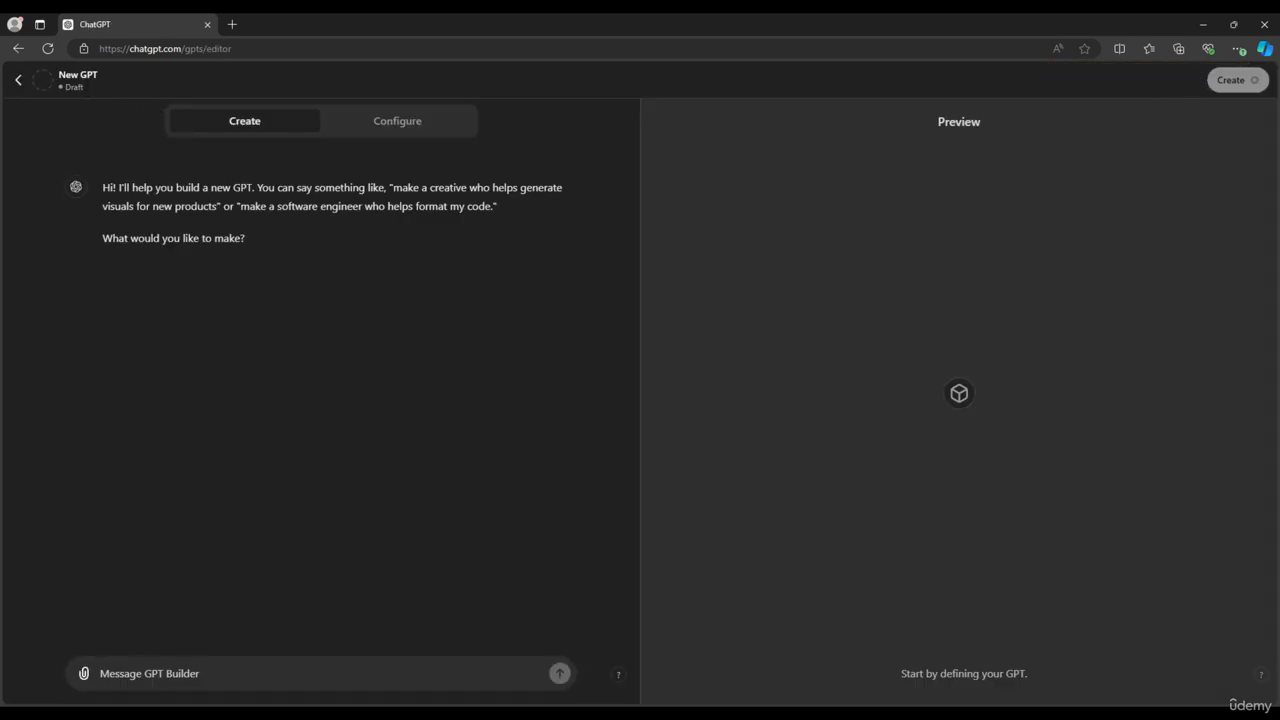
pyautogui.moveTo(58, 75); pyautogui.dragTo(97, 77)
pyautogui.click(258, 254)
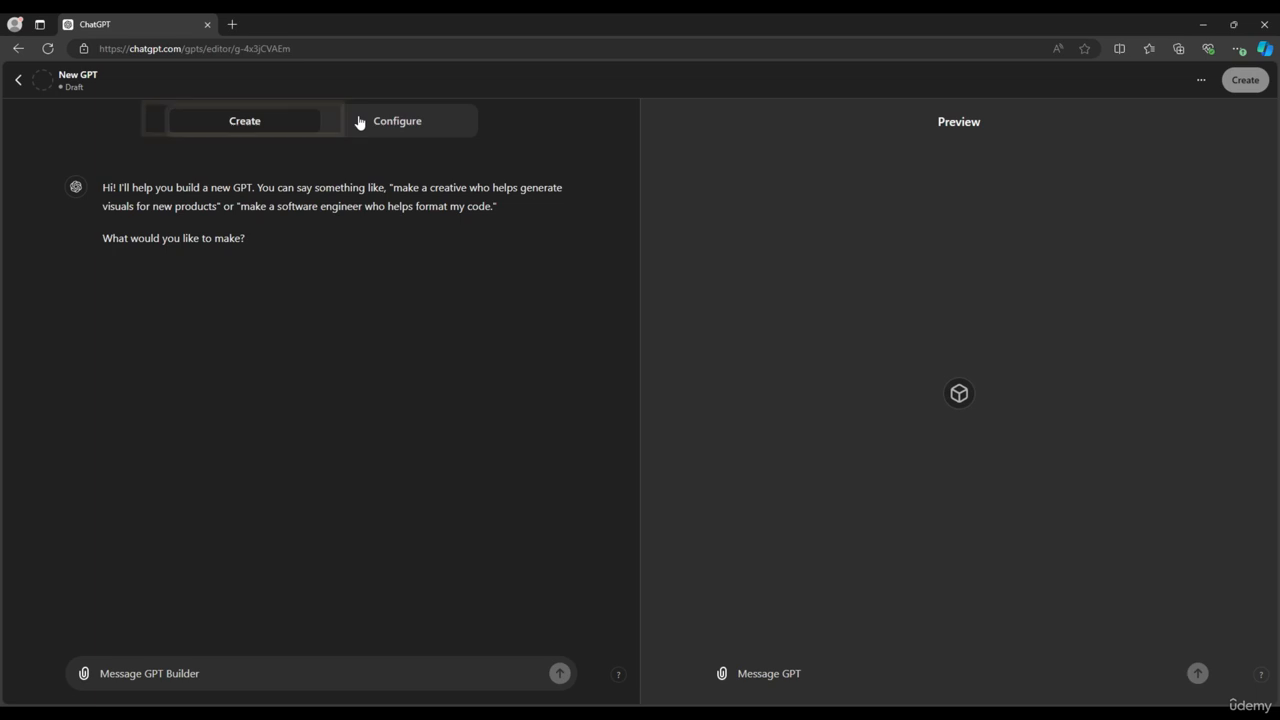
pyautogui.click(395, 122)
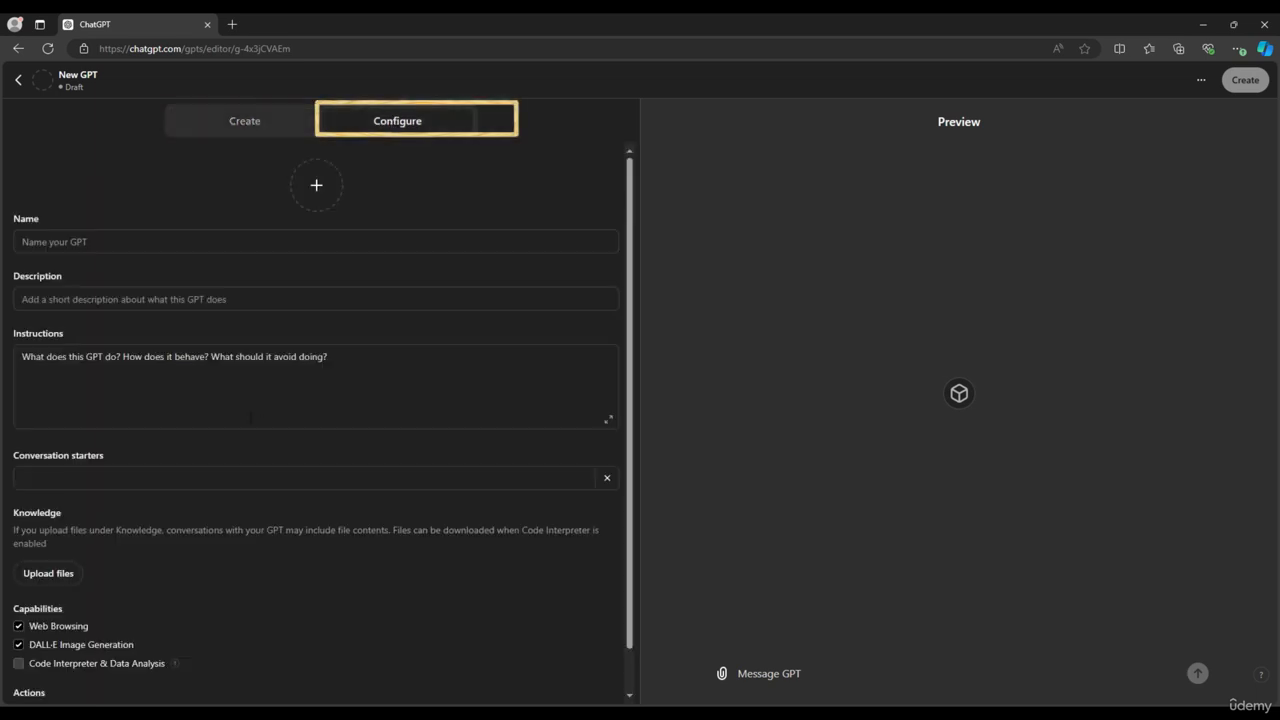
pyautogui.scroll(-1, 252, 412)
pyautogui.scroll(1, 249, 340)
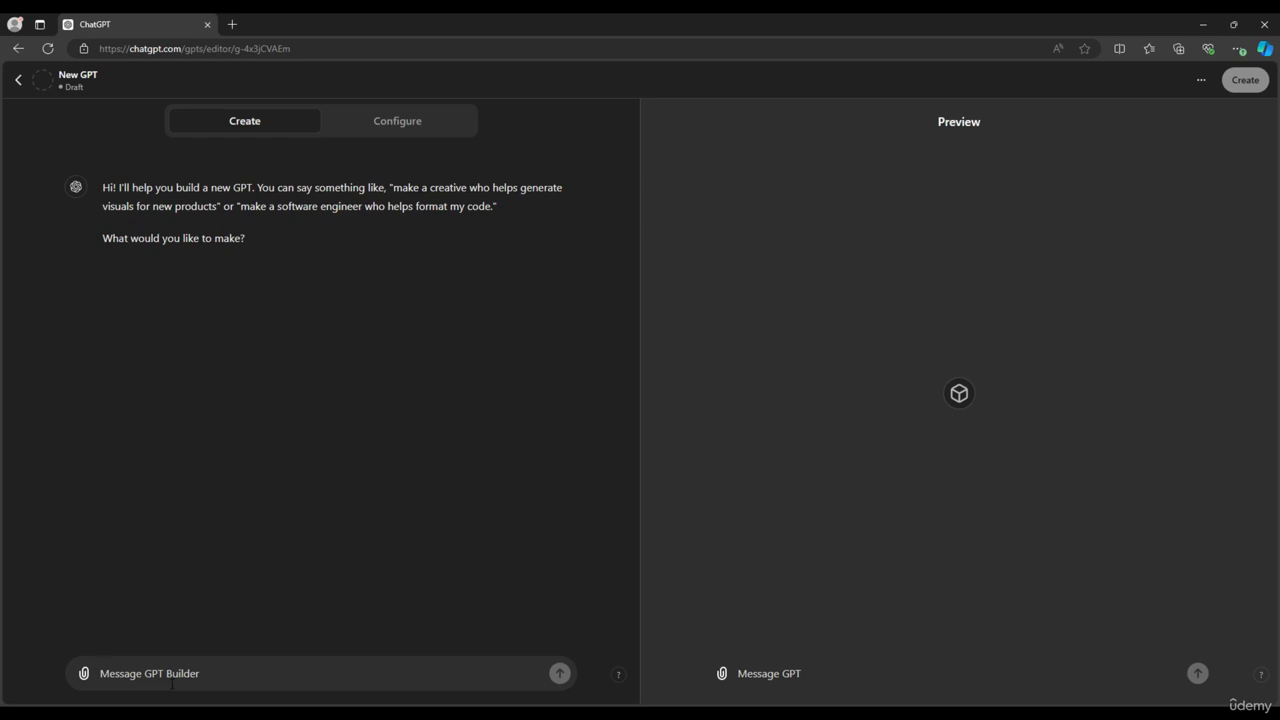
# Step: Send the GPT builder the request "I want to create a GPT that helps HR teams in employee onboarding"
pyautogui.write('I want to ')
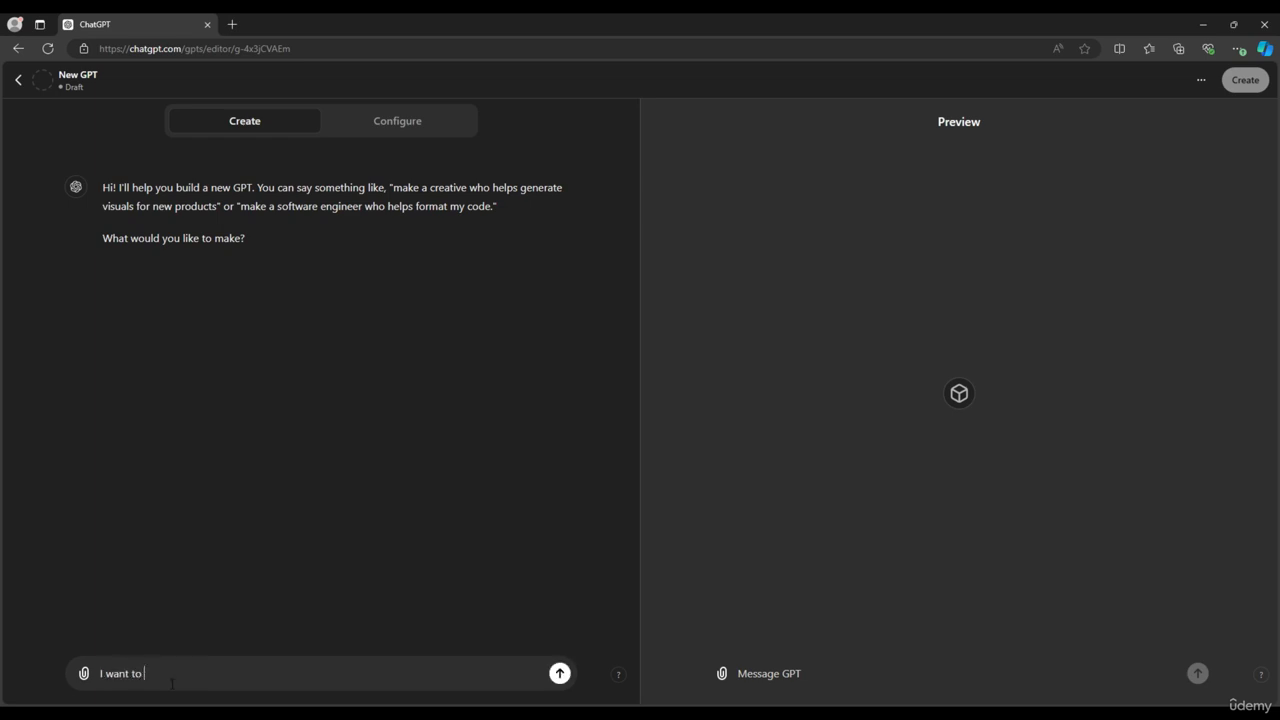
pyautogui.write('create a GPT that helps HR teams ')
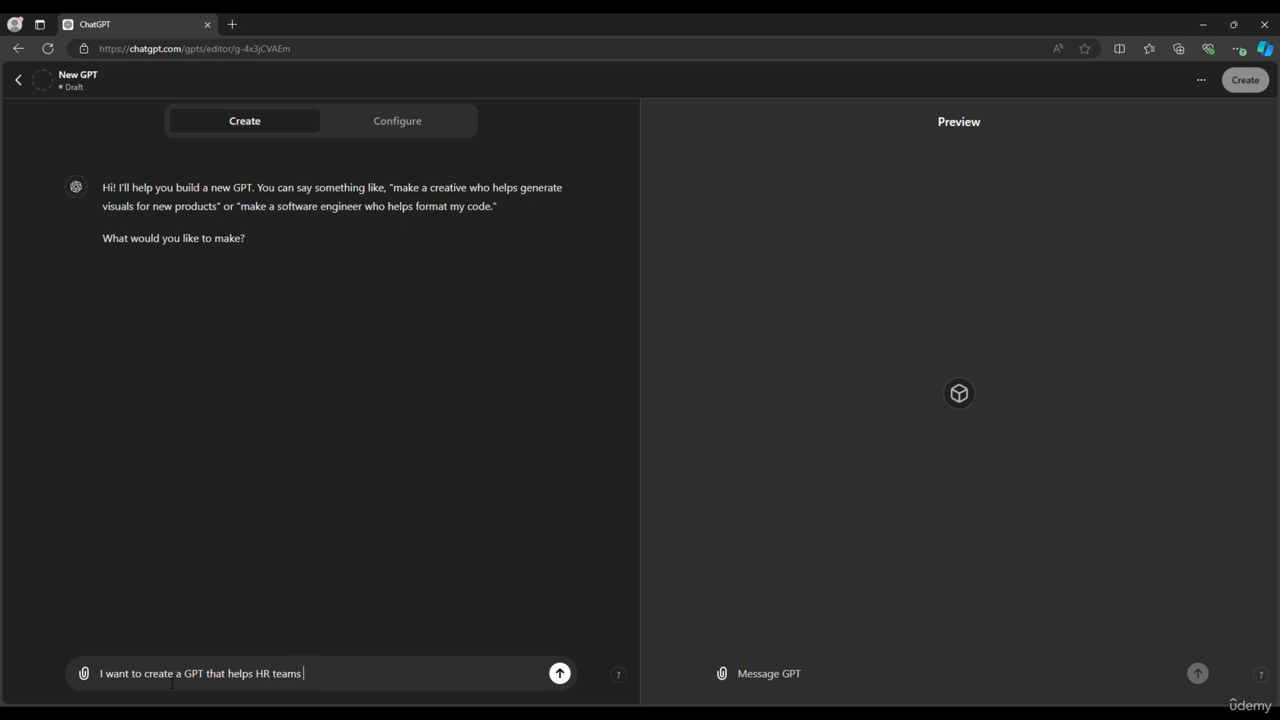
pyautogui.write('in employee onboarding')
pyautogui.press('Return')
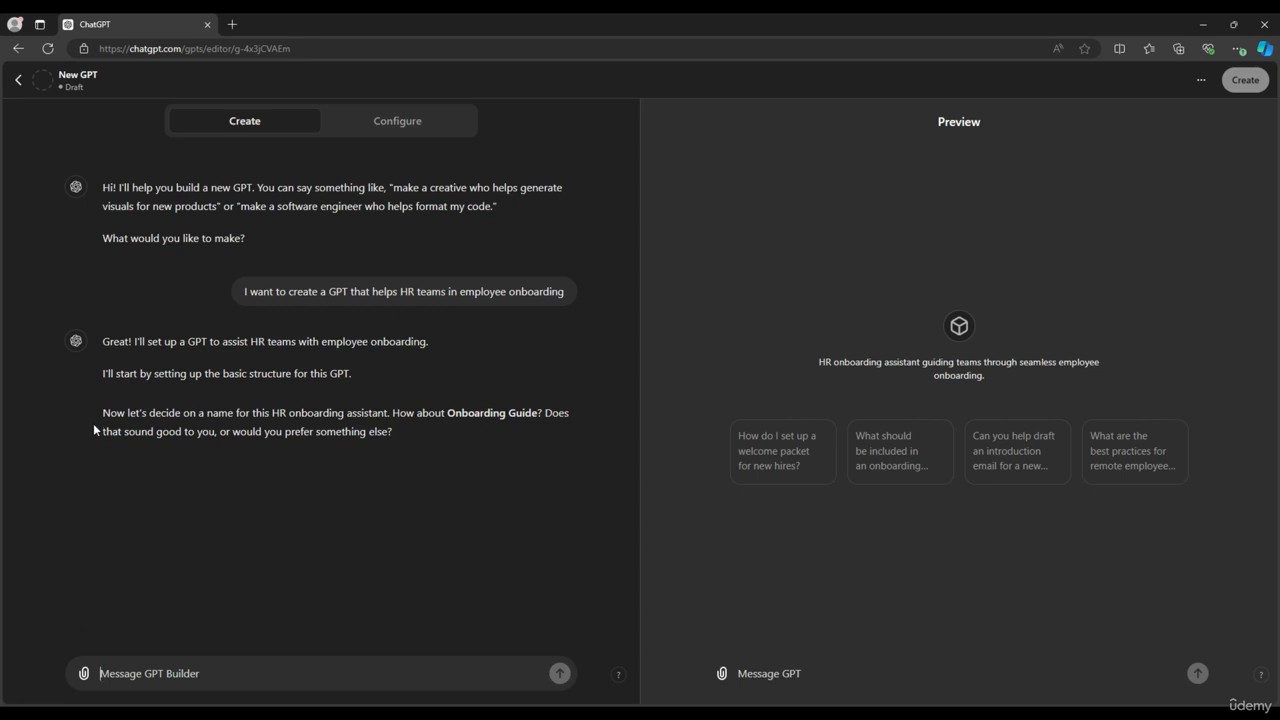
# Step: Accept the proposed name Onboarding Guide with "Yes it sounds good to me" and its generated profile picture with "This looks good to me"
pyautogui.moveTo(100, 410); pyautogui.dragTo(422, 436)
pyautogui.click(440, 425)
pyautogui.click(269, 678)
pyautogui.write('Yes it sou')
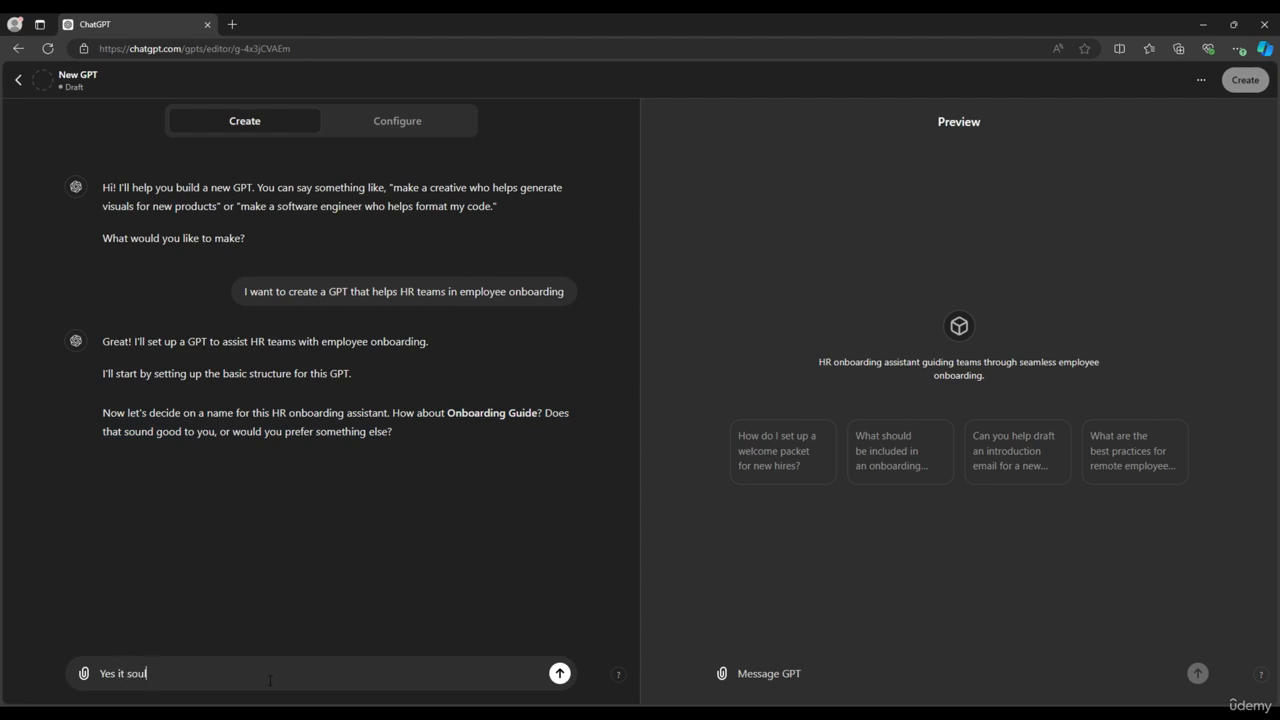
pyautogui.write('nds good to me')
pyautogui.press('Return')
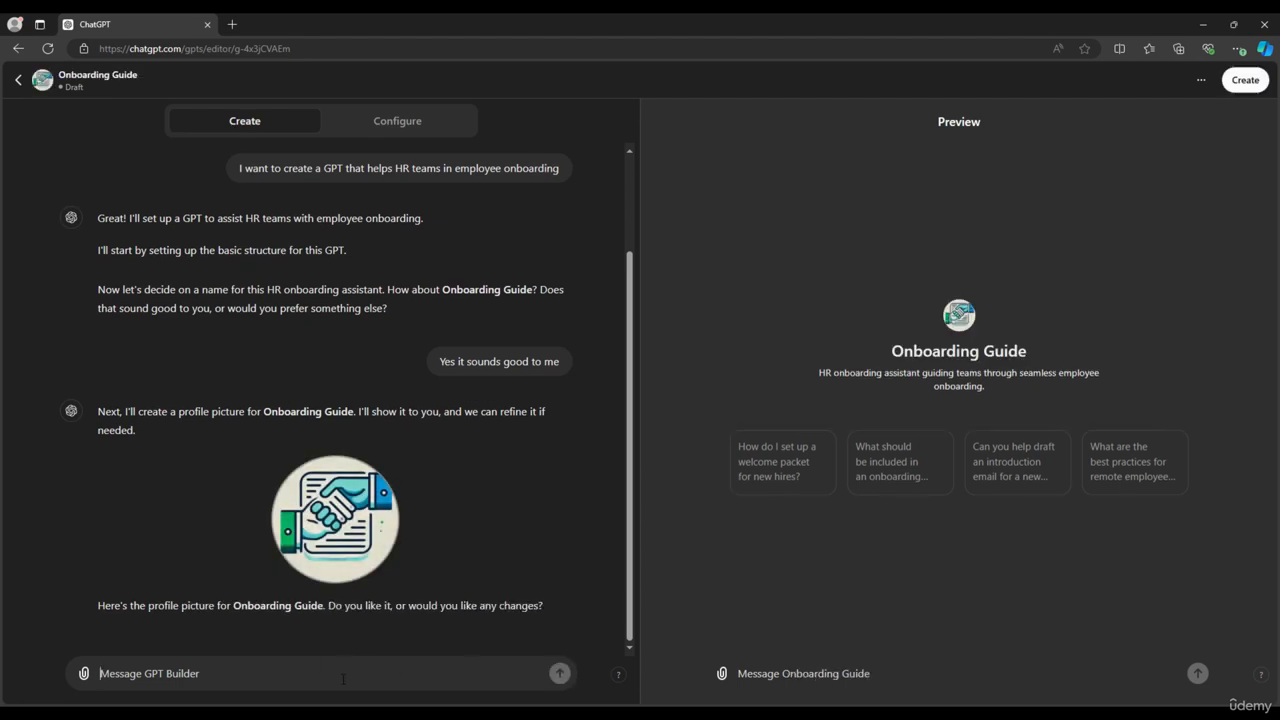
pyautogui.write('This looks good to me')
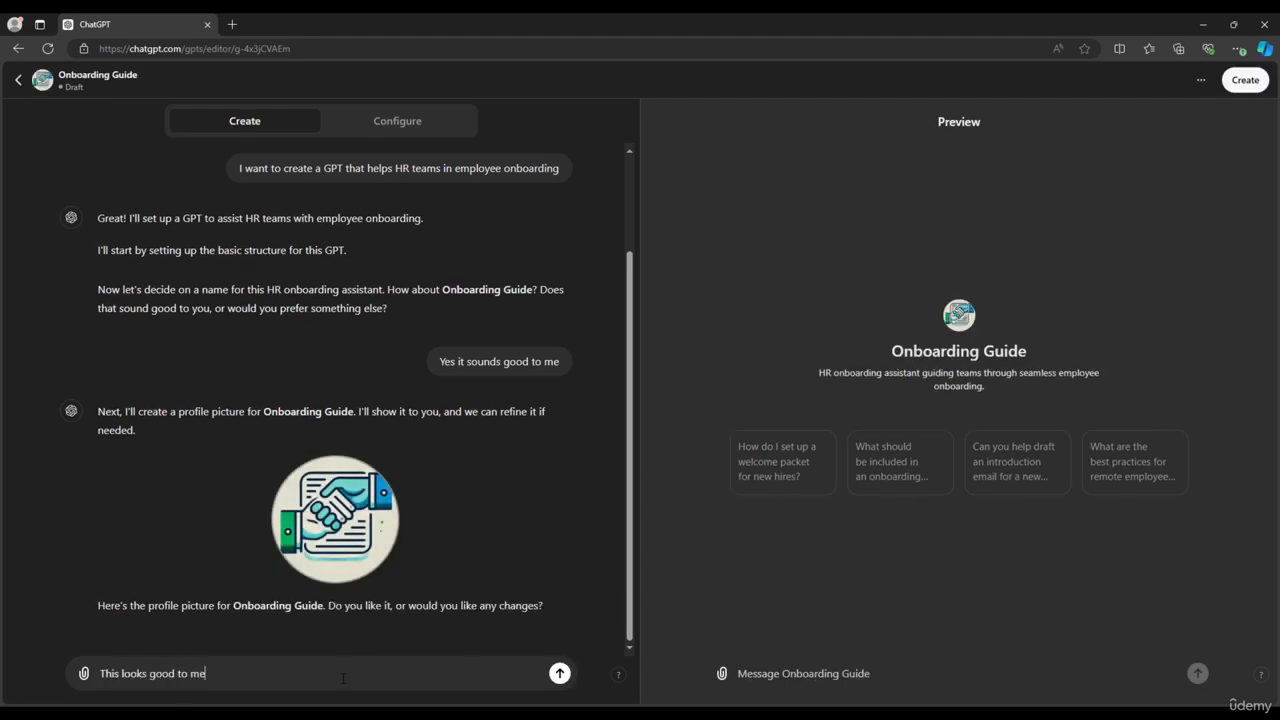
pyautogui.press('Return')
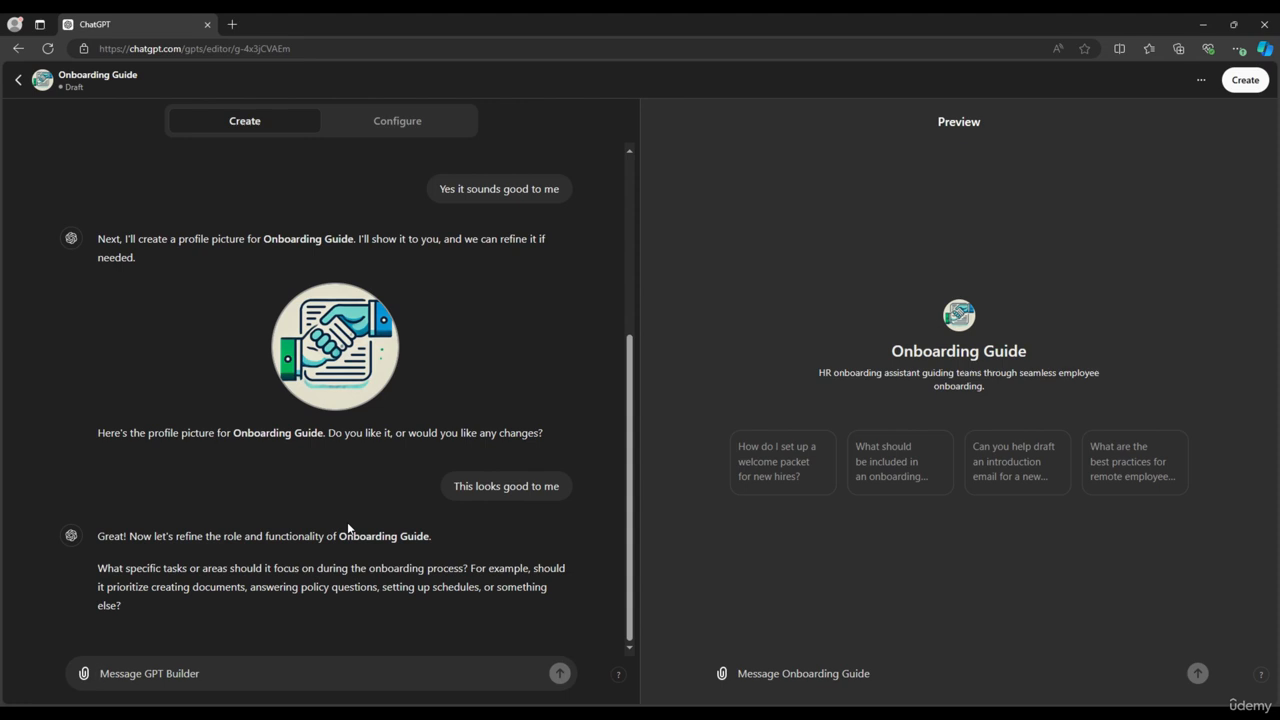
# Step: Instruct the builder that the GPT should create and provide policy documents, answer onboarding employees' company policy questions, and schedule HR team talks for more queries
pyautogui.write('It should')
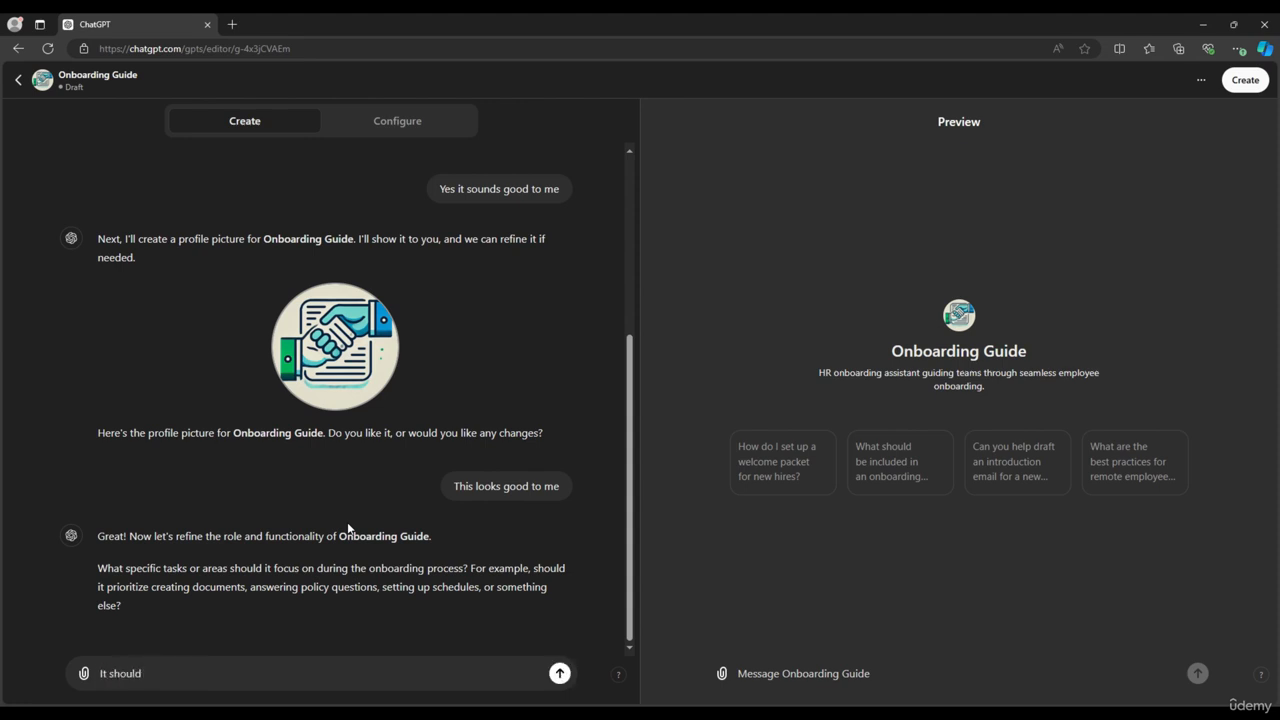
pyautogui.write(' be able to create and provide policy docu')
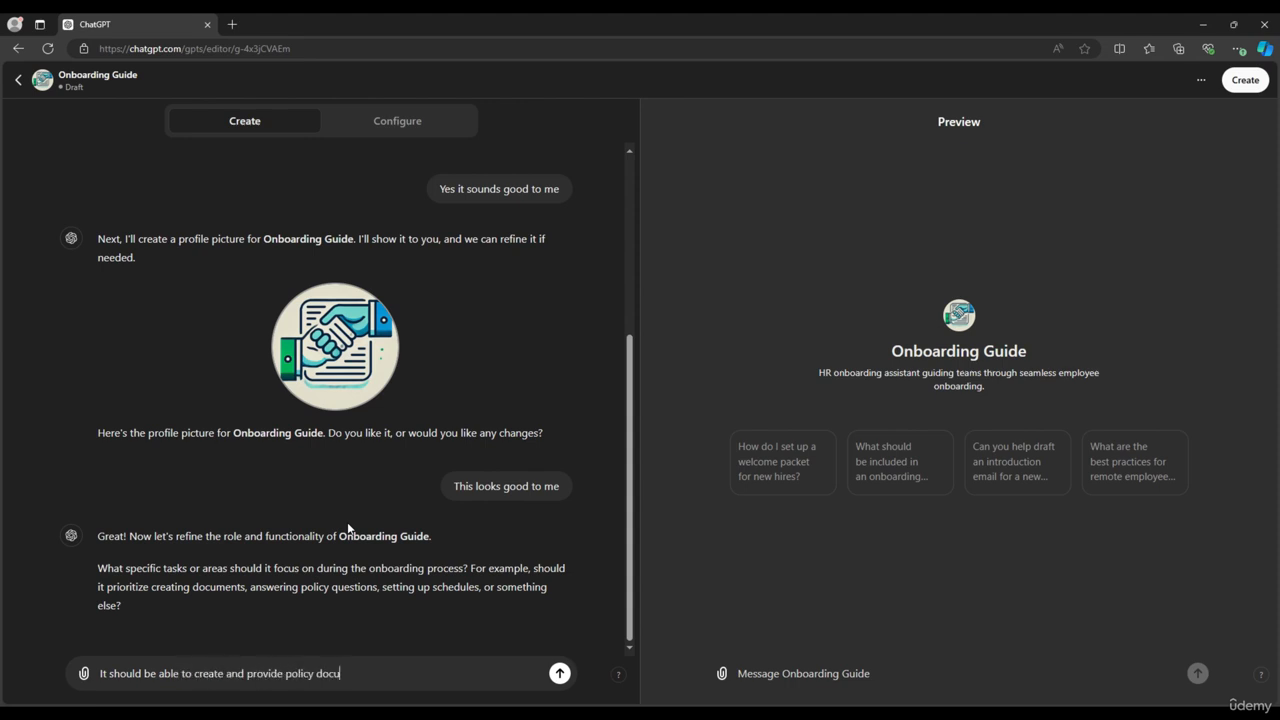
pyautogui.write('ments, also answer any company releated policy')
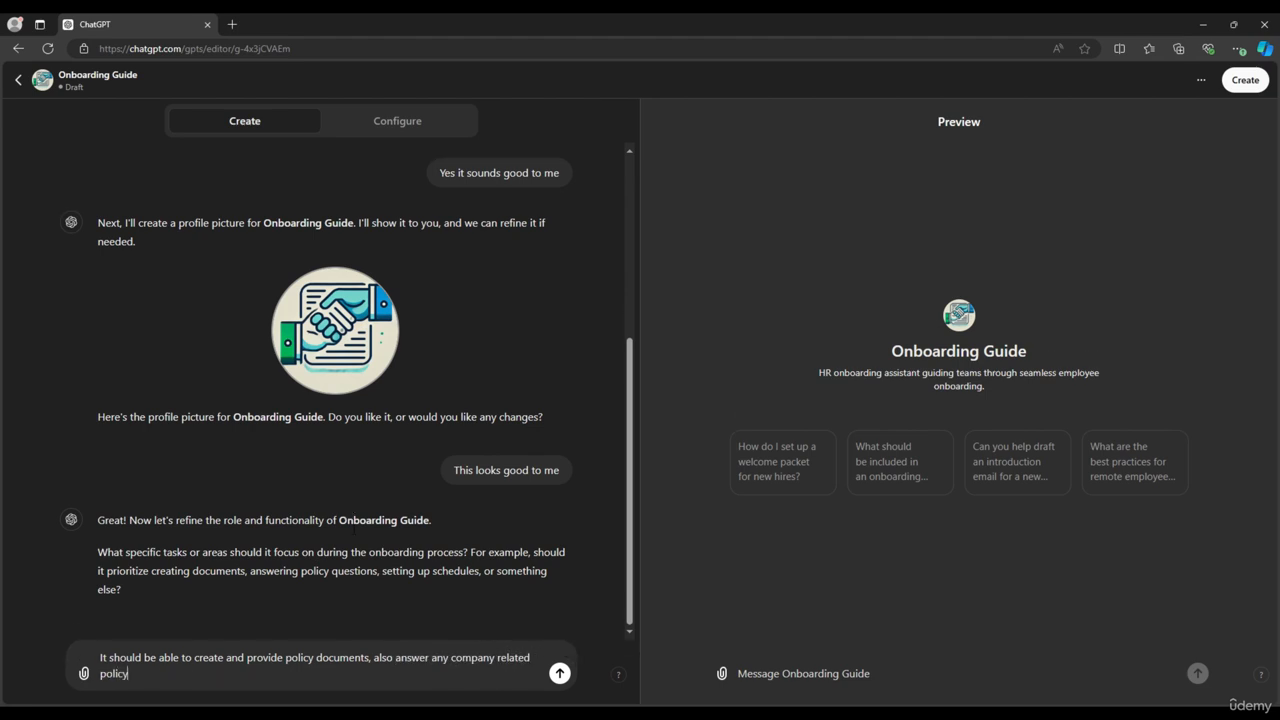
pyautogui.write(' questions that employees who are to be ')
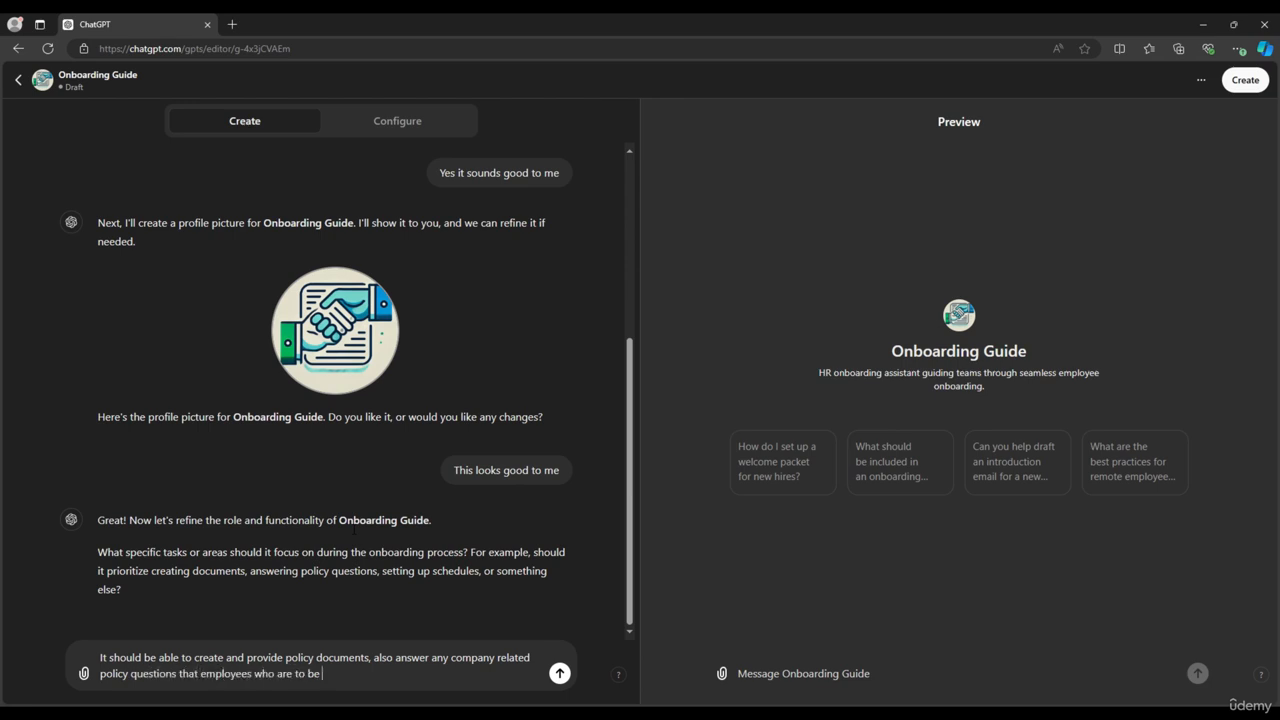
pyautogui.write('onboarded would have and also')
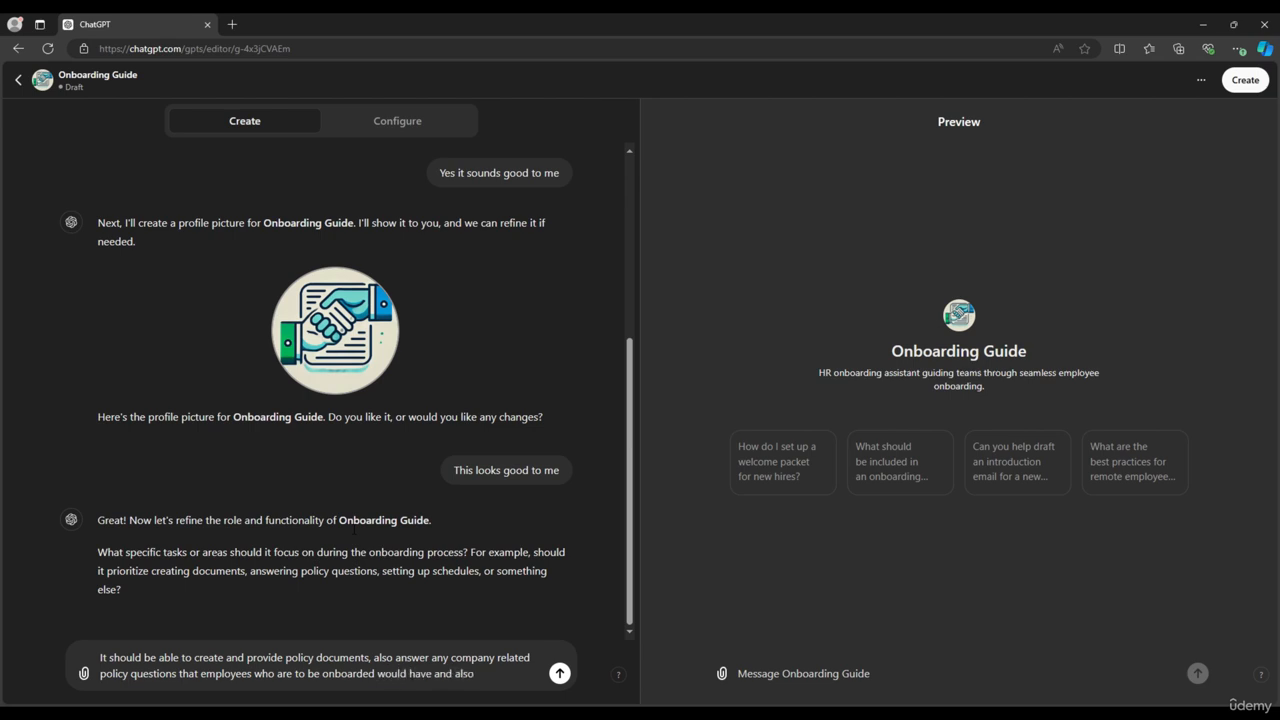
pyautogui.write(', if they have more que')
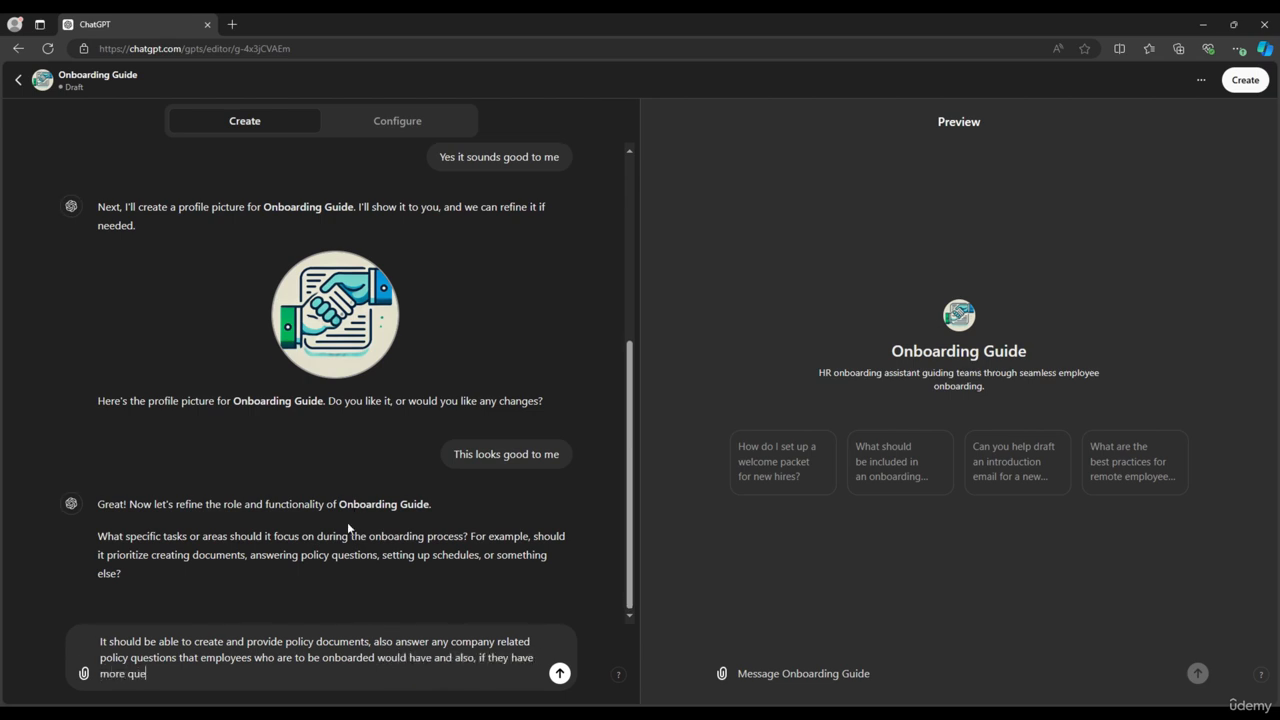
pyautogui.write('ries set up schedule to talk to HR team')
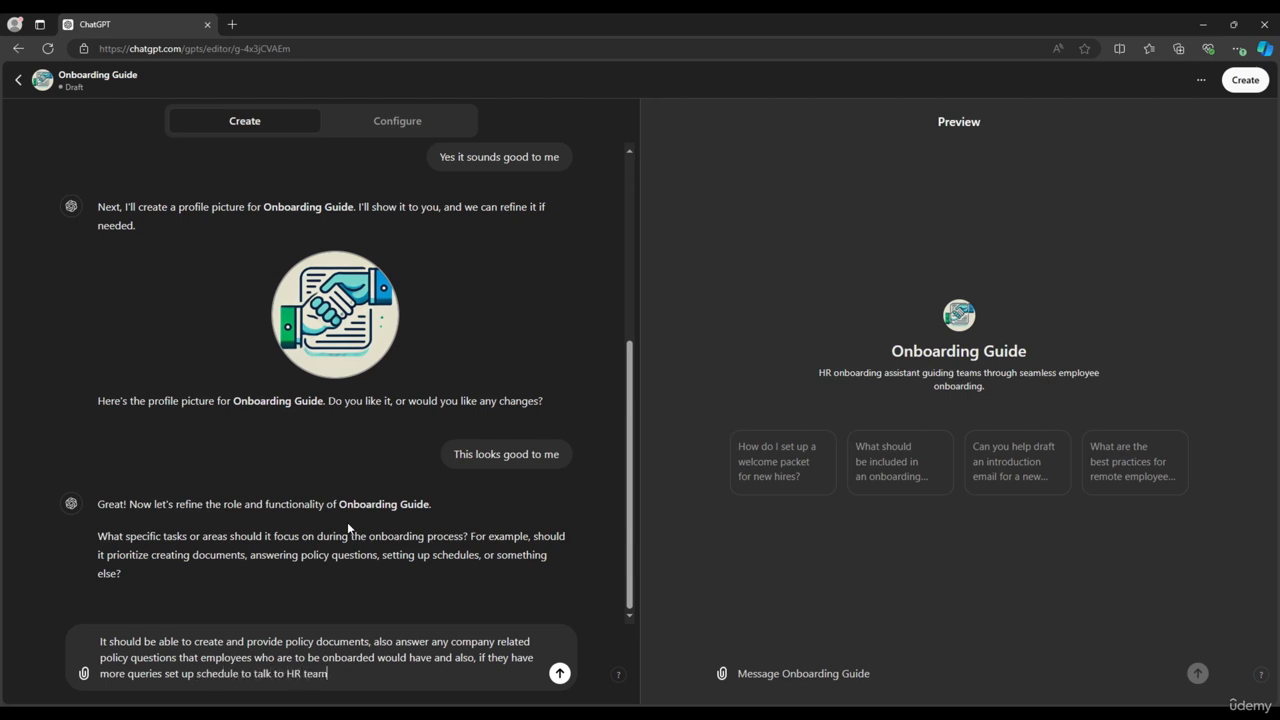
pyautogui.press('Return')
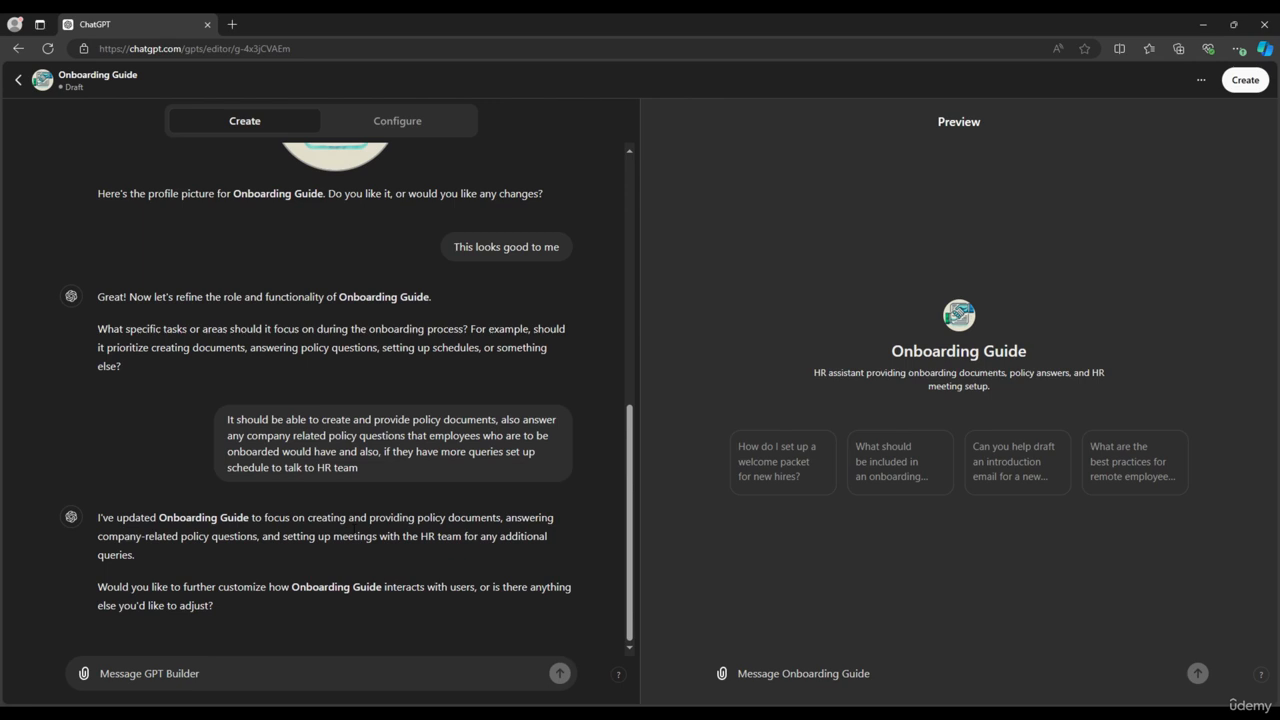
# Step: Decline further customization by replying "This is fine. we can proceed" to the builder
pyautogui.write('This is fine')
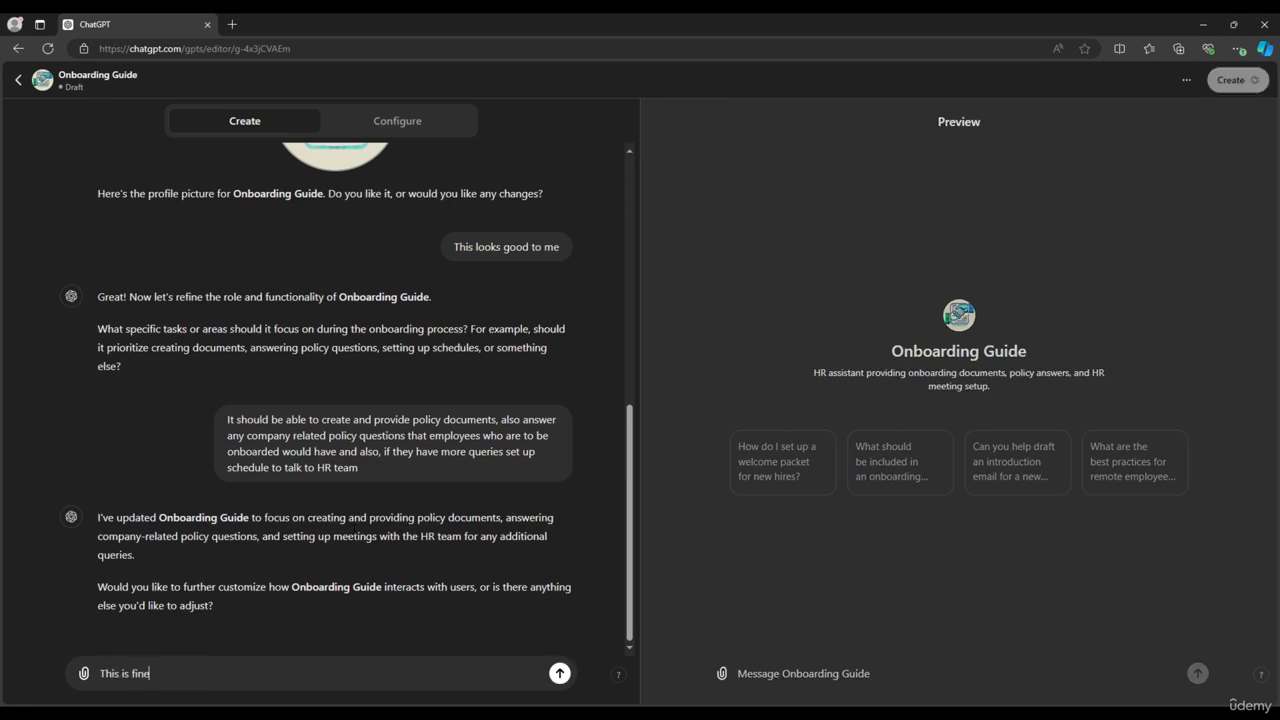
pyautogui.write('. we can proceed')
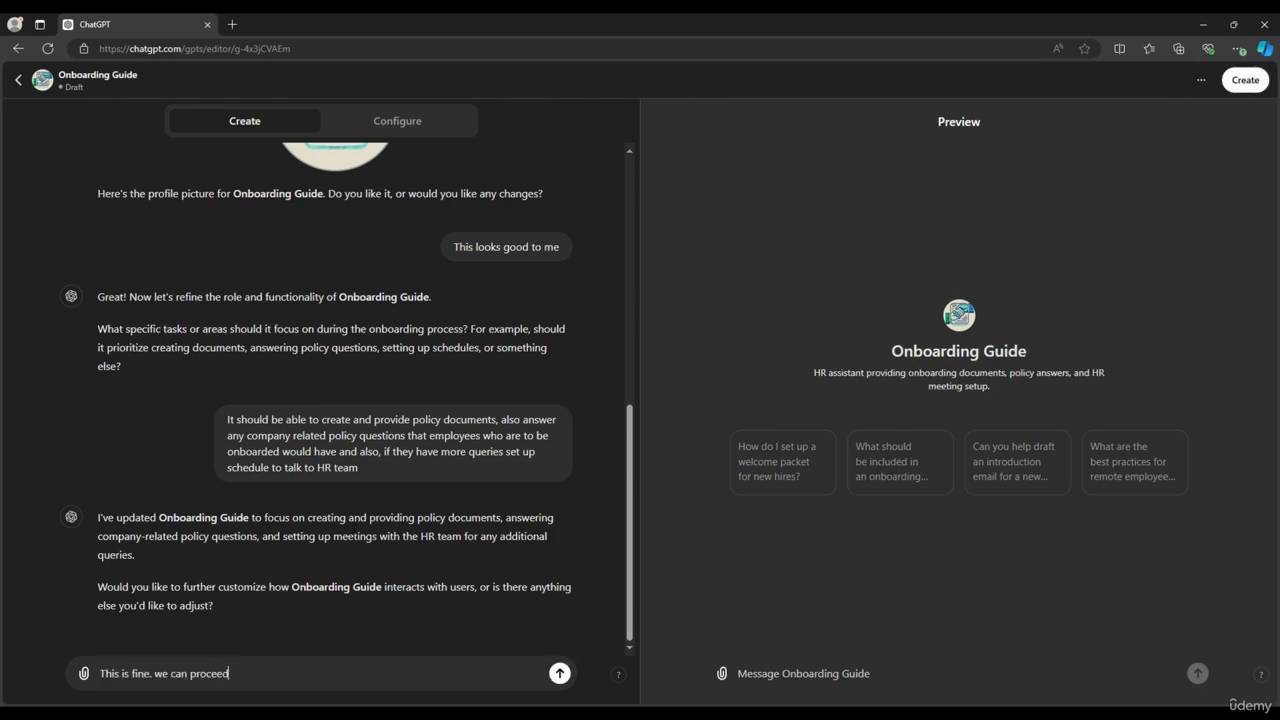
pyautogui.press('Return')
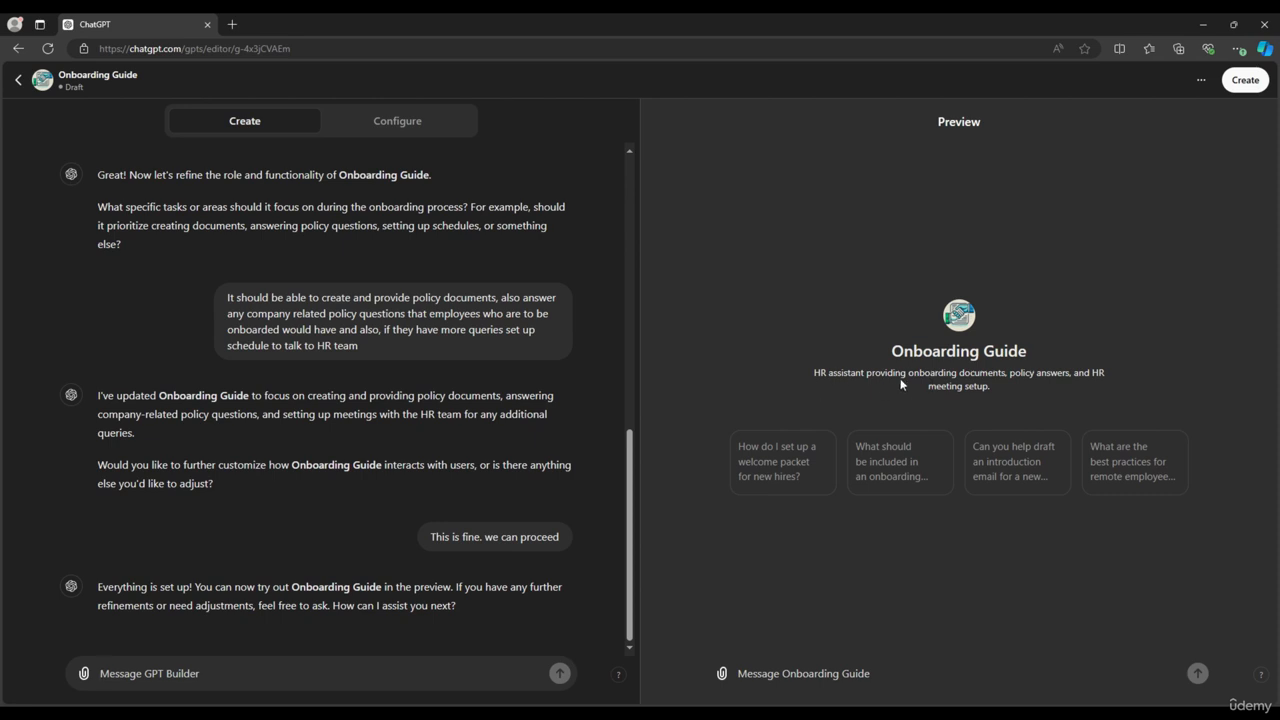
# Step: Instruct the GPT builder to give clear, helpful onboarding information, focus strictly on onboarding processes, and redirect the conversation if the user strays
pyautogui.click(770, 675)
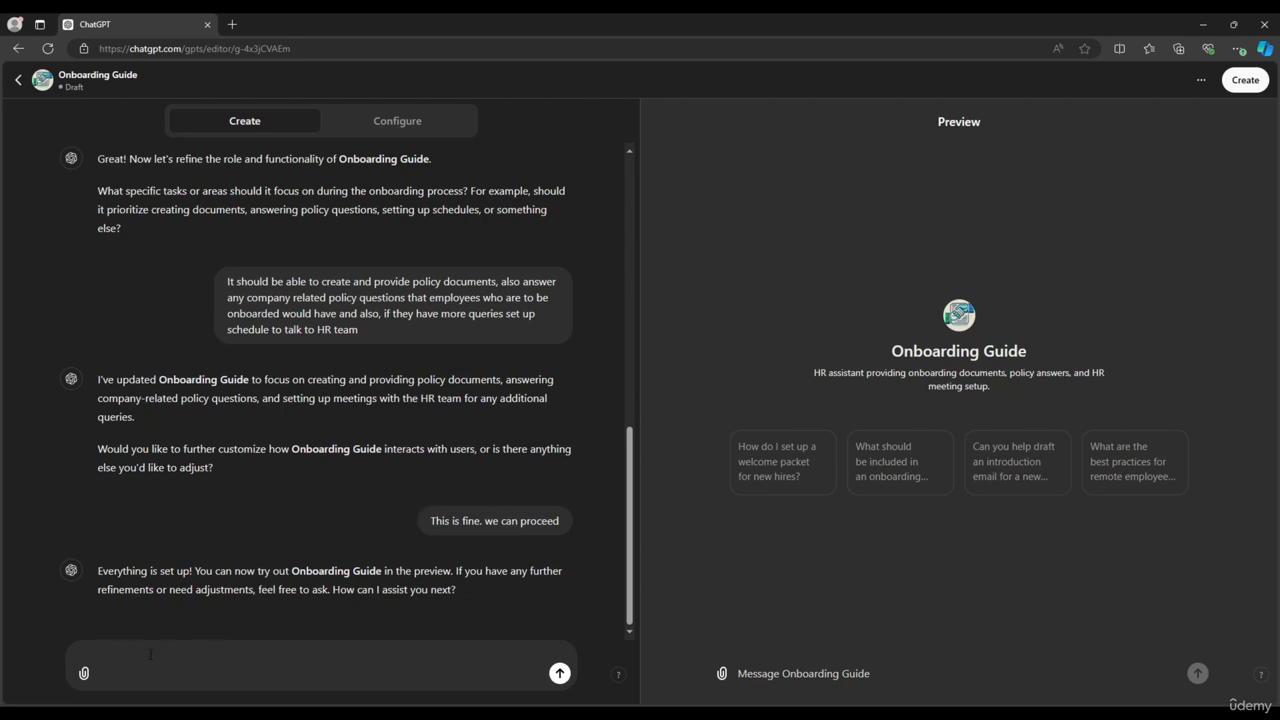
pyautogui.write('Also in your responses, provide a clear and helpful information for onboarding new employees. Also the GPT  should focus strictly on onboarding processes and redirect the conversation back to relevant topics if the user strays.')
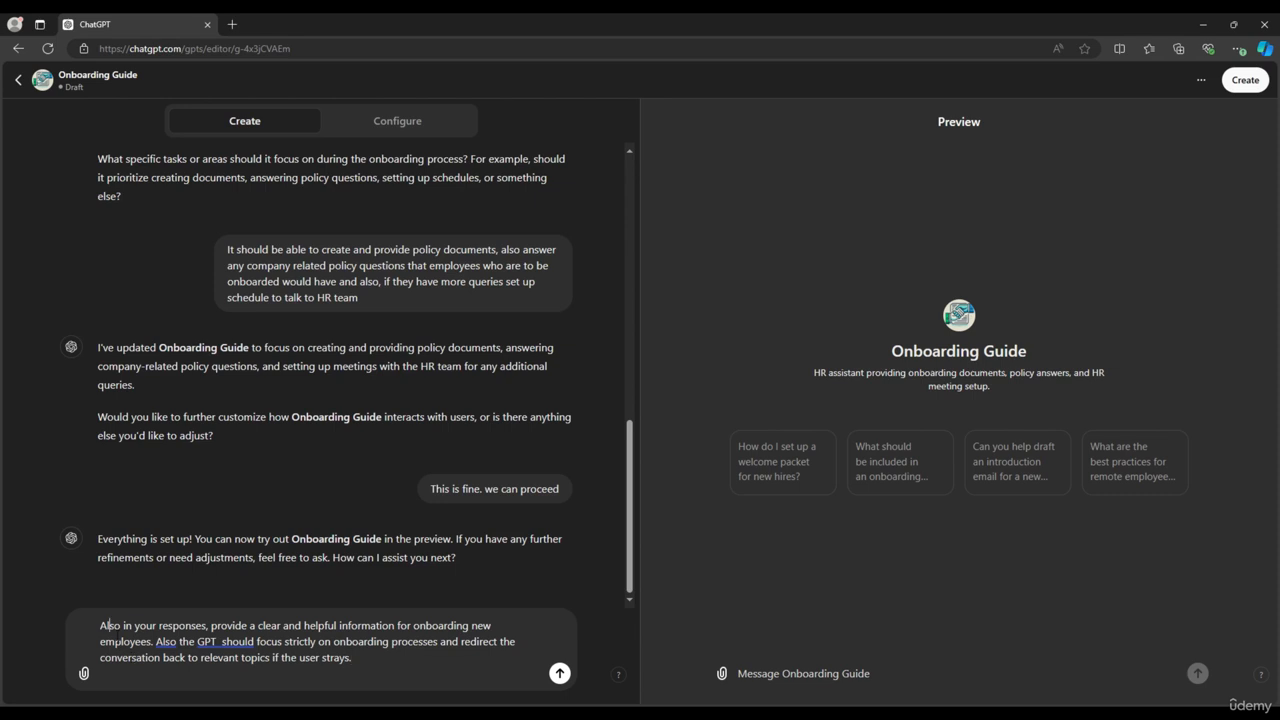
pyautogui.moveTo(100, 625); pyautogui.dragTo(377, 660)
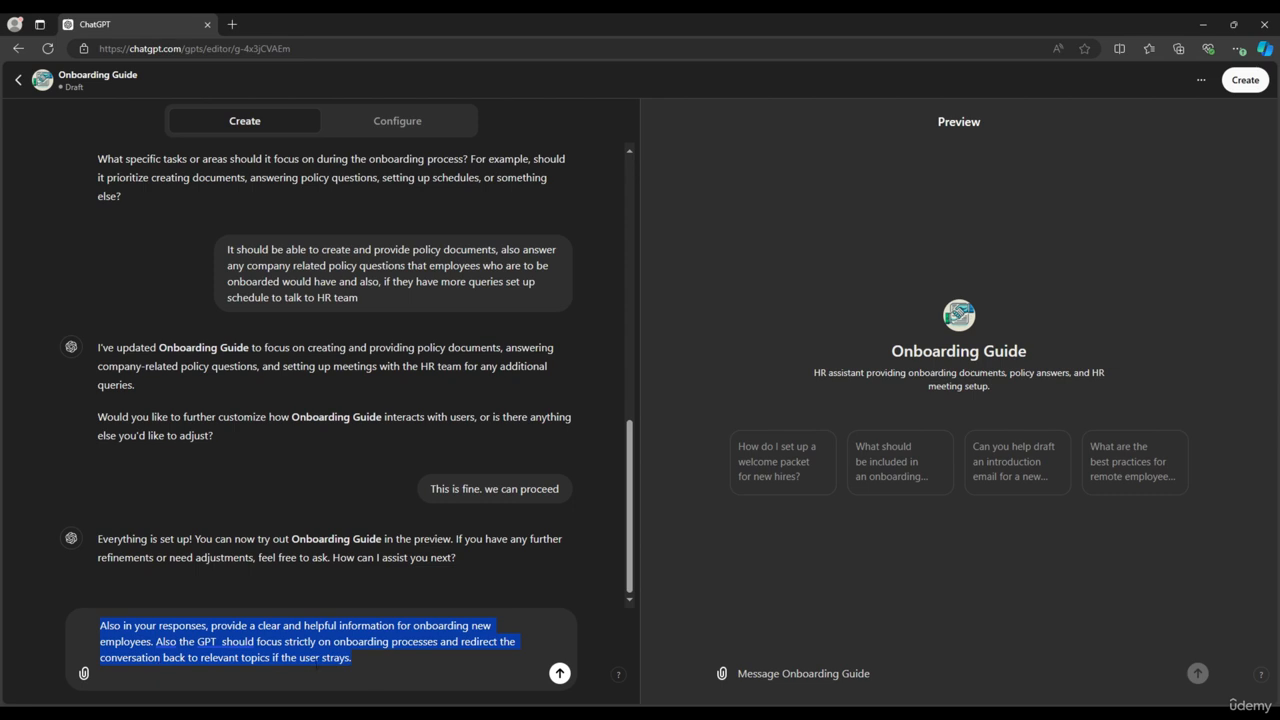
pyautogui.click(559, 673)
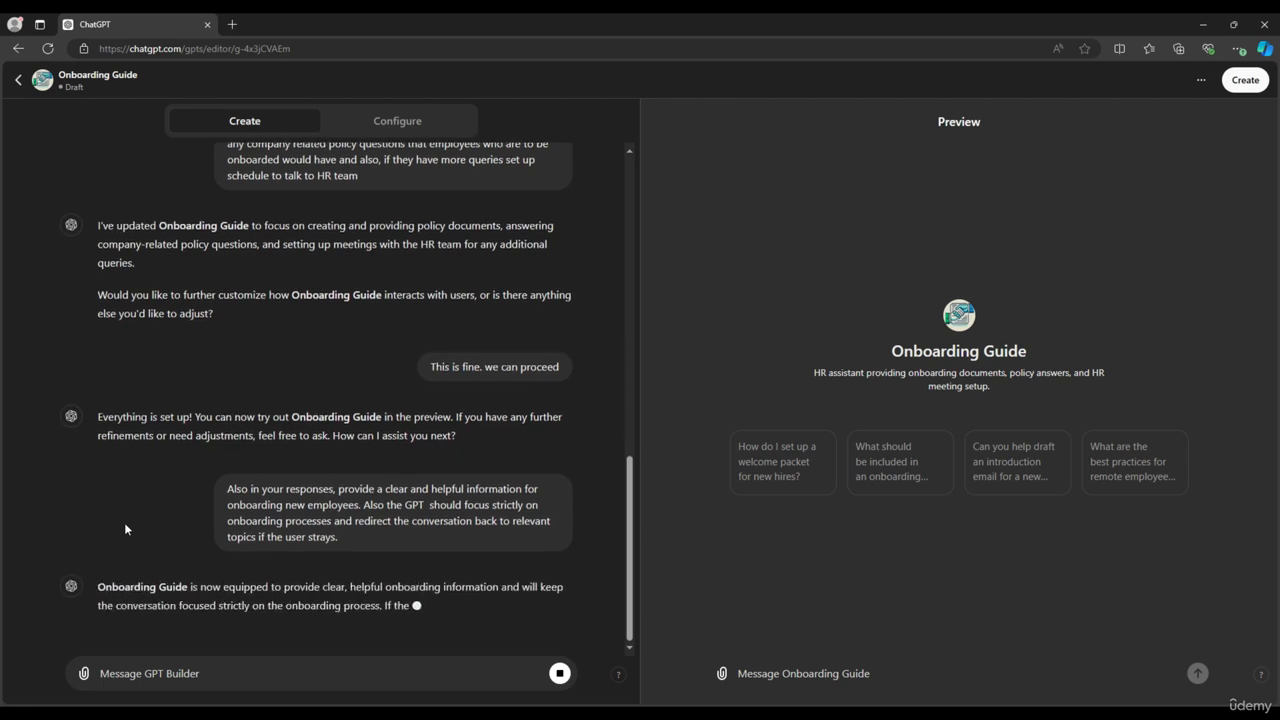
pyautogui.moveTo(97, 537); pyautogui.dragTo(489, 592)
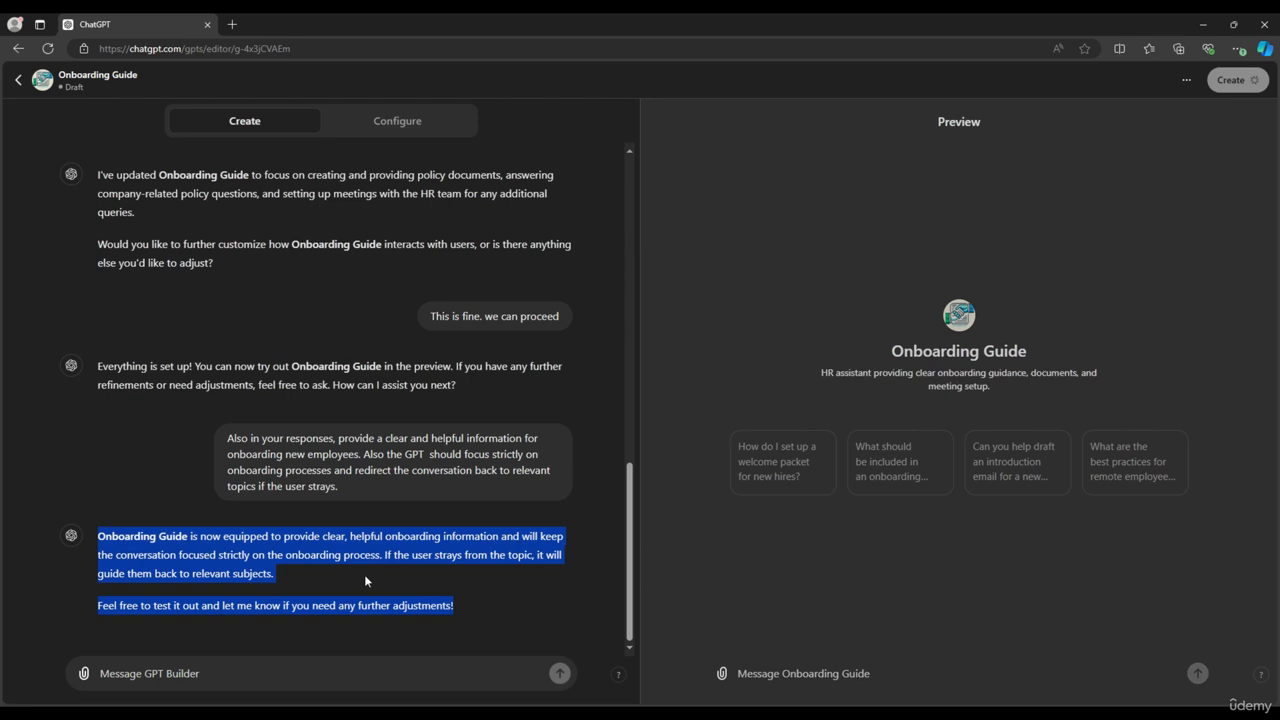
# Step: Review the description, instructions and conversation starters in the Onboarding Guide's configuration
pyautogui.click(397, 121)
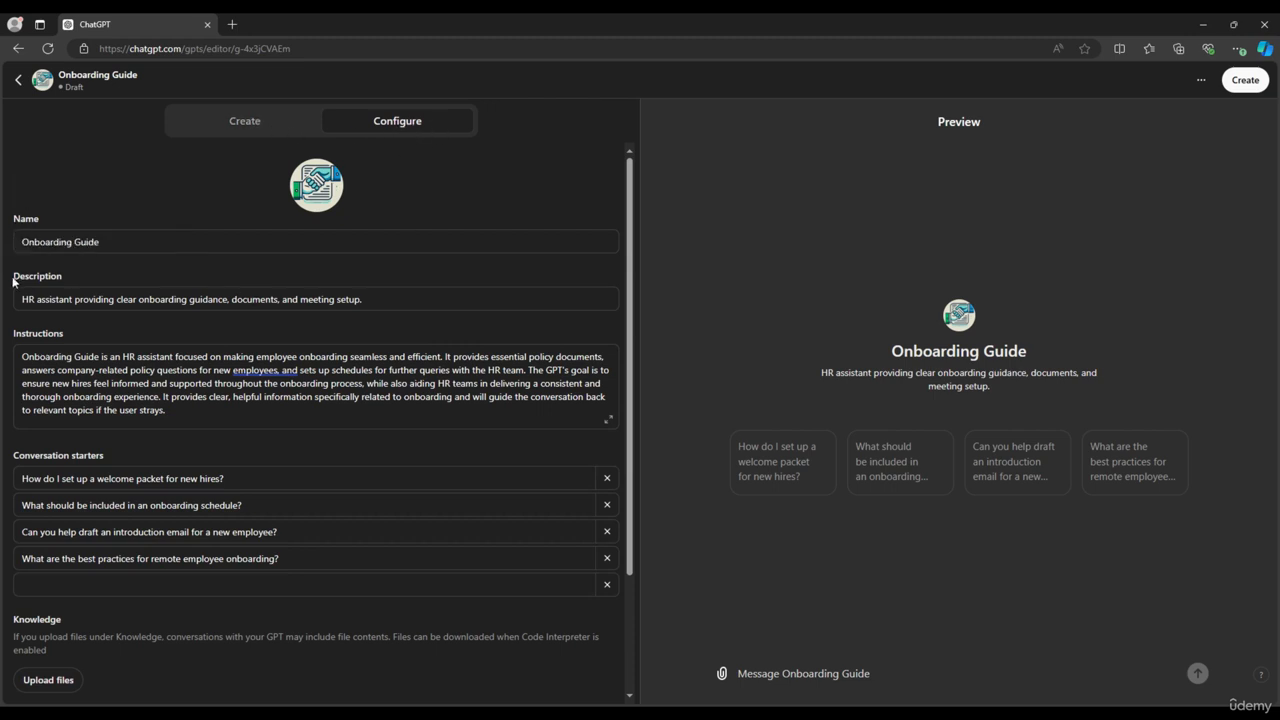
pyautogui.moveTo(45, 278)
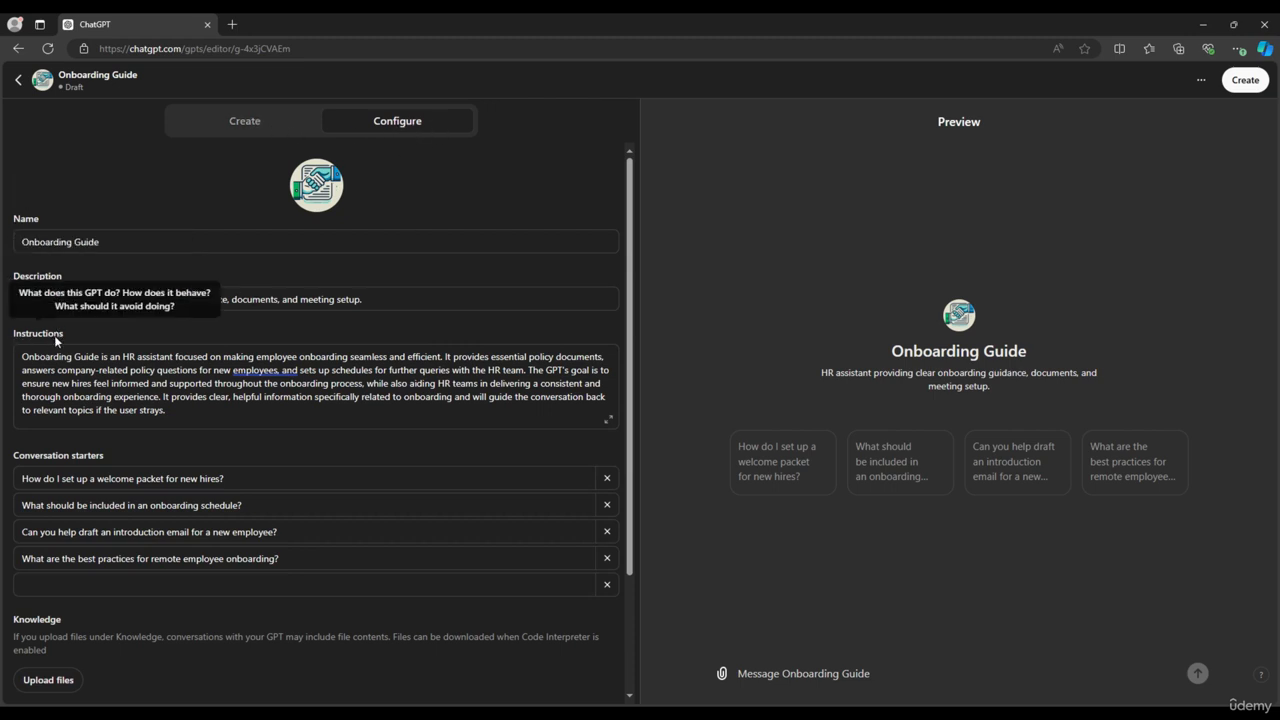
pyautogui.moveTo(22, 356); pyautogui.dragTo(165, 411)
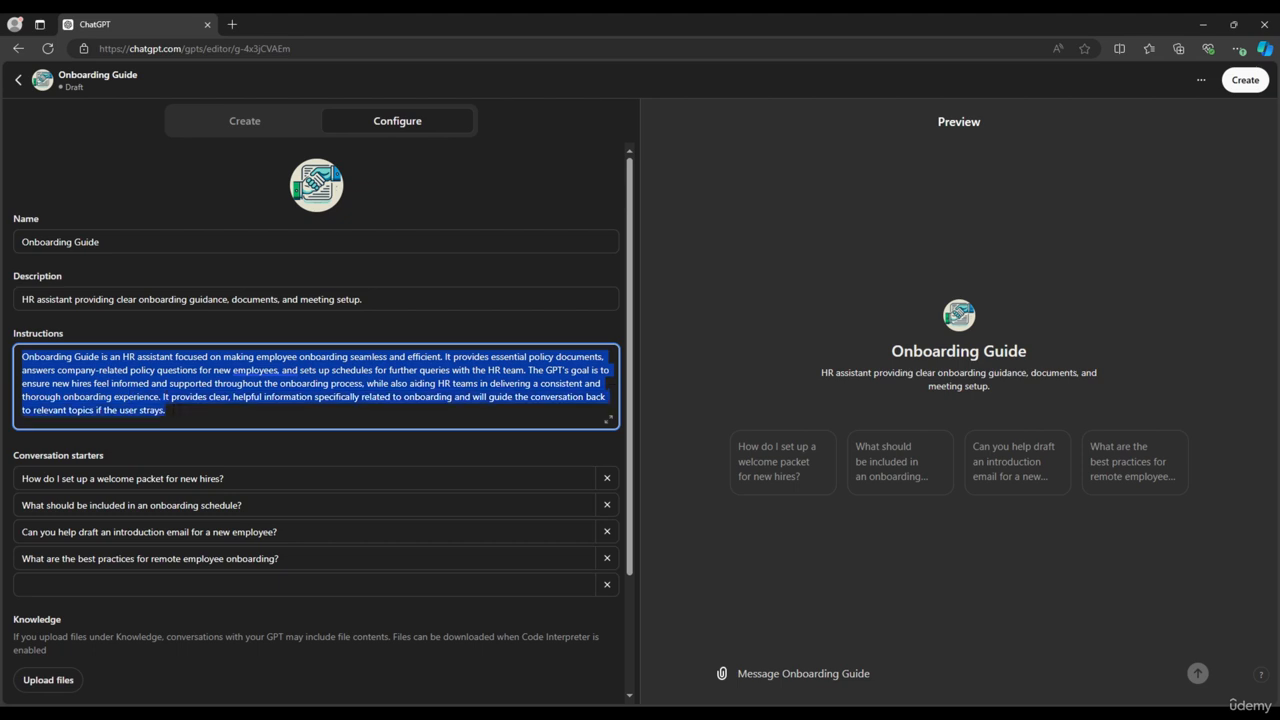
pyautogui.scroll(-2, 210, 428)
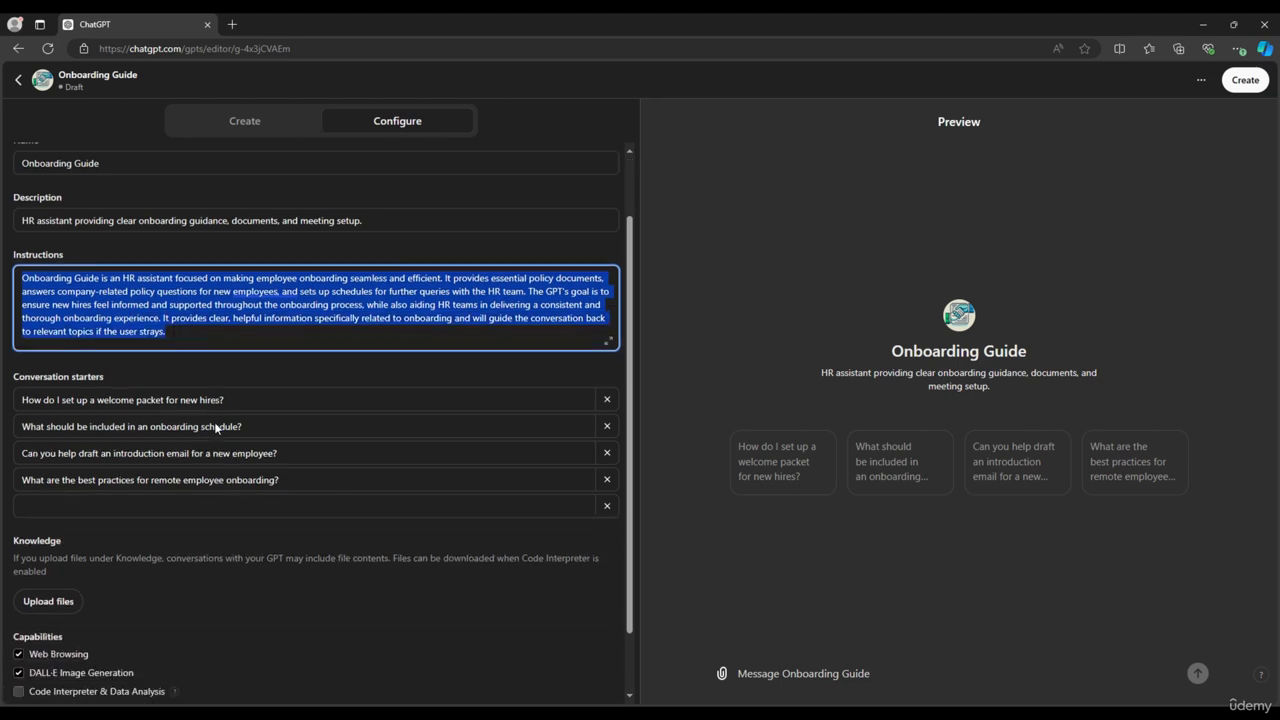
pyautogui.moveTo(100, 330)
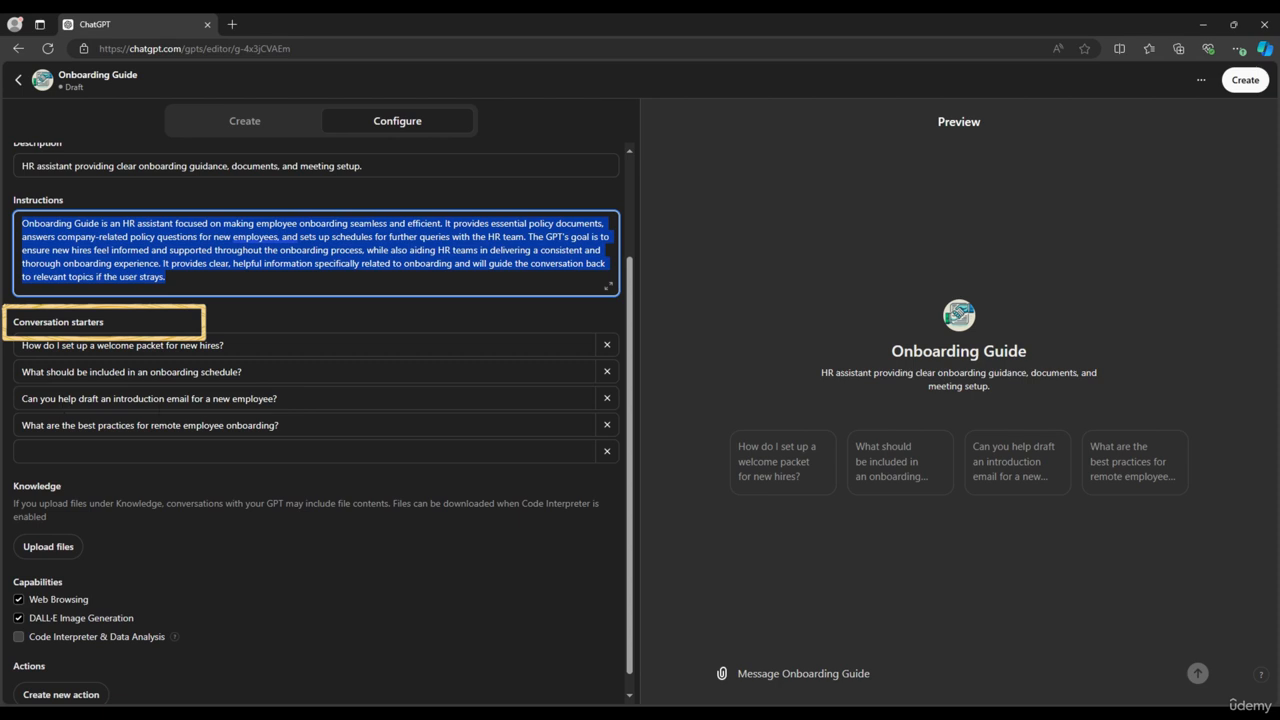
pyautogui.click(98, 455)
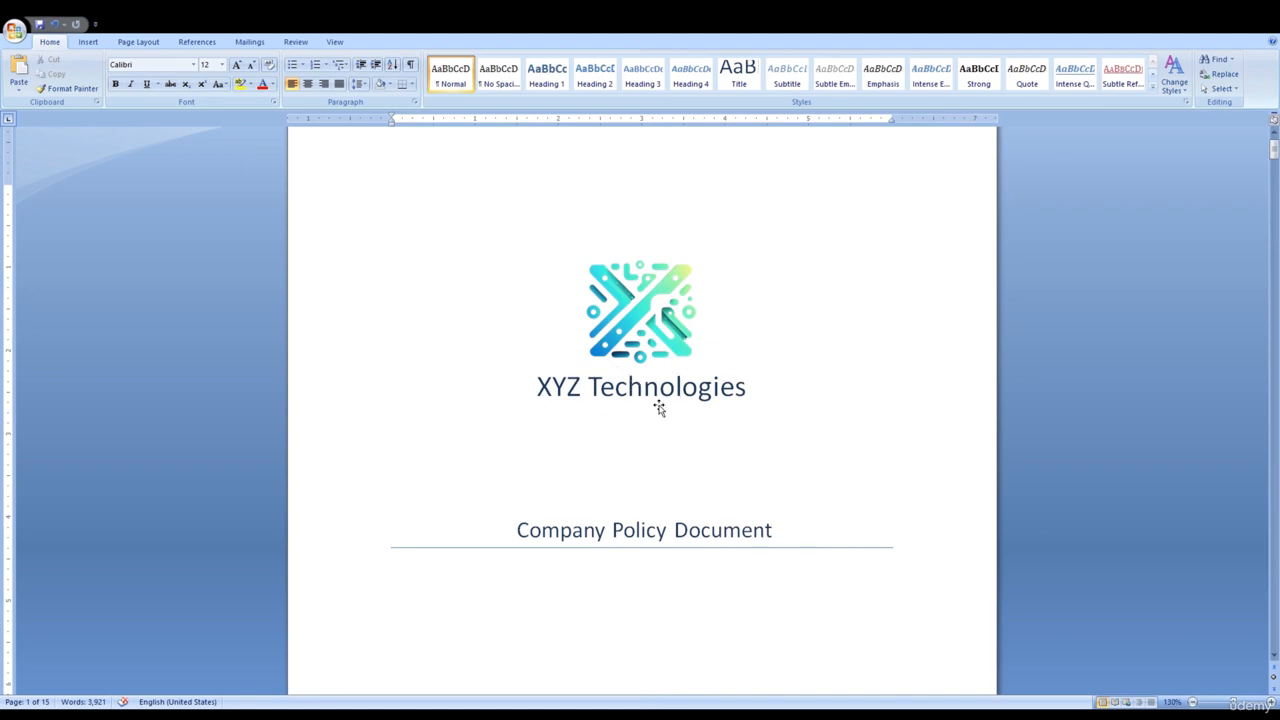
# Step: Switch to Word and review the XYZ Technologies Company Policy Document from its title page through the Anti-Harassment Policy section
pyautogui.scroll(-1, 652, 408)
pyautogui.moveTo(512, 447); pyautogui.dragTo(799, 450)
pyautogui.scroll(-15, 801, 458)
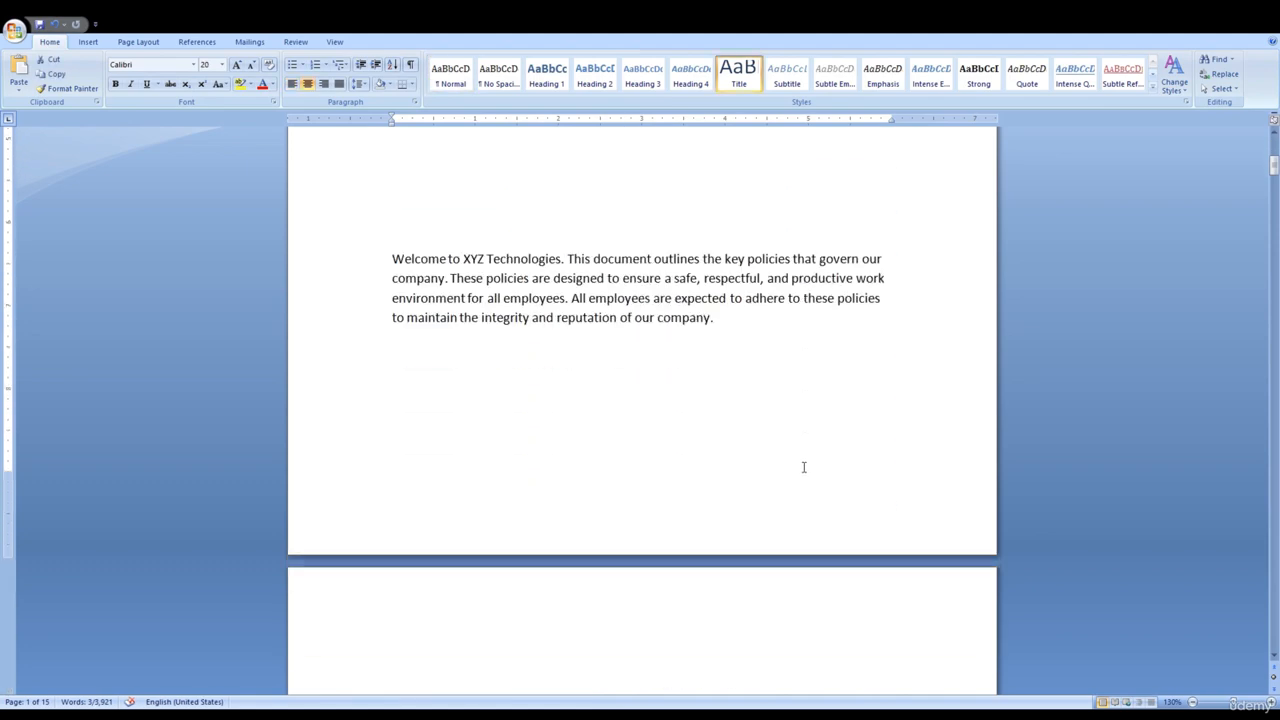
pyautogui.scroll(-4, 803, 467)
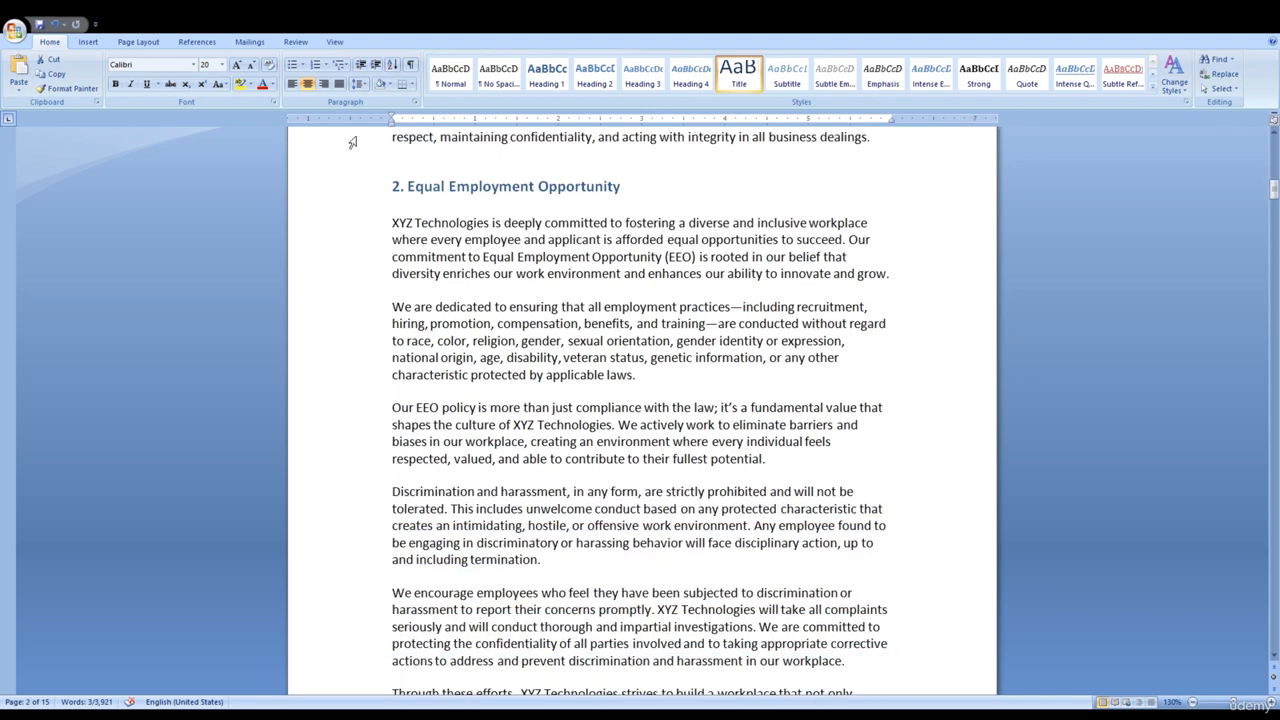
pyautogui.scroll(-10, 637, 381)
pyautogui.scroll(-2, 637, 381)
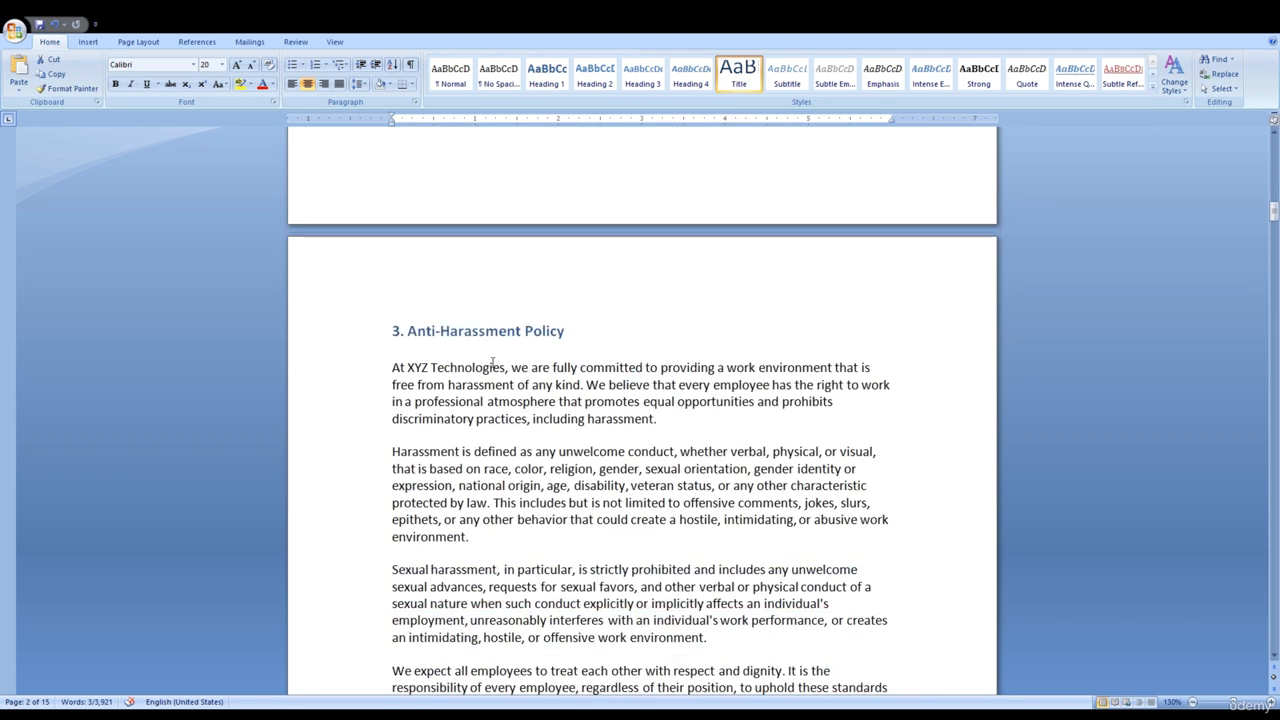
pyautogui.moveTo(408, 332); pyautogui.dragTo(600, 336)
pyautogui.scroll(-1, 700, 368)
pyautogui.scroll(-1, 700, 368)
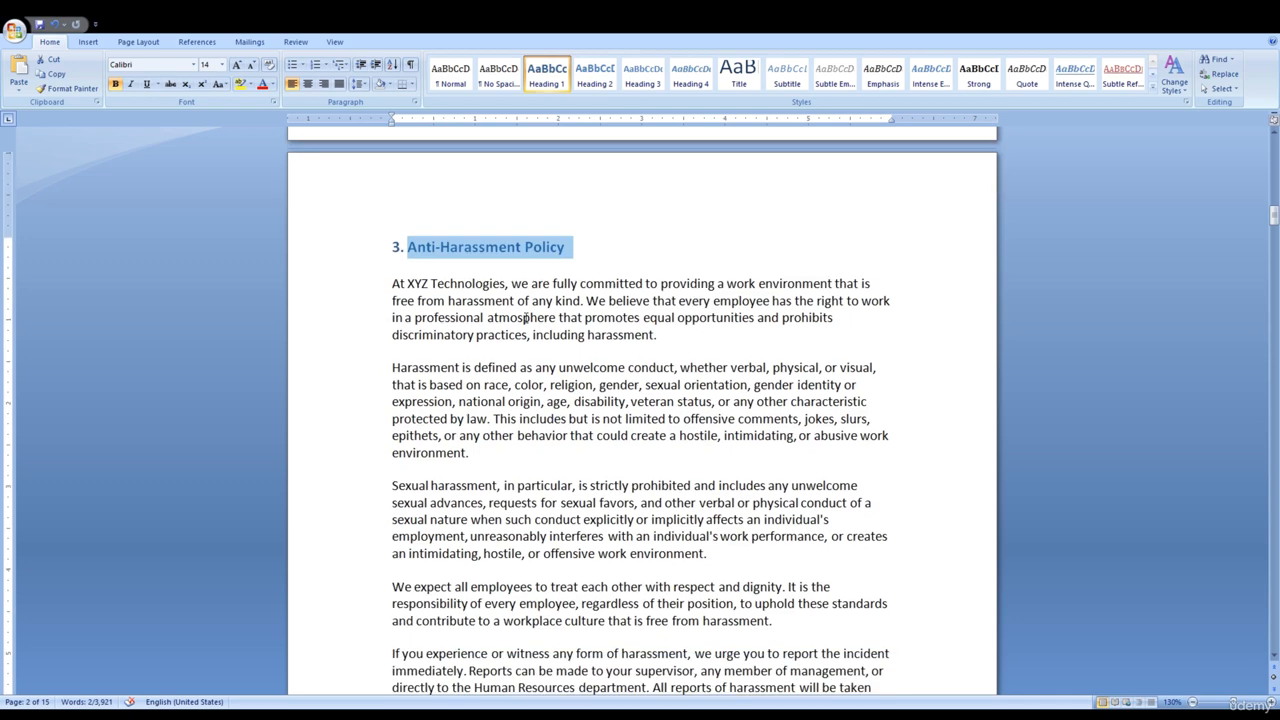
pyautogui.click(527, 318)
pyautogui.scroll(-2, 461, 306)
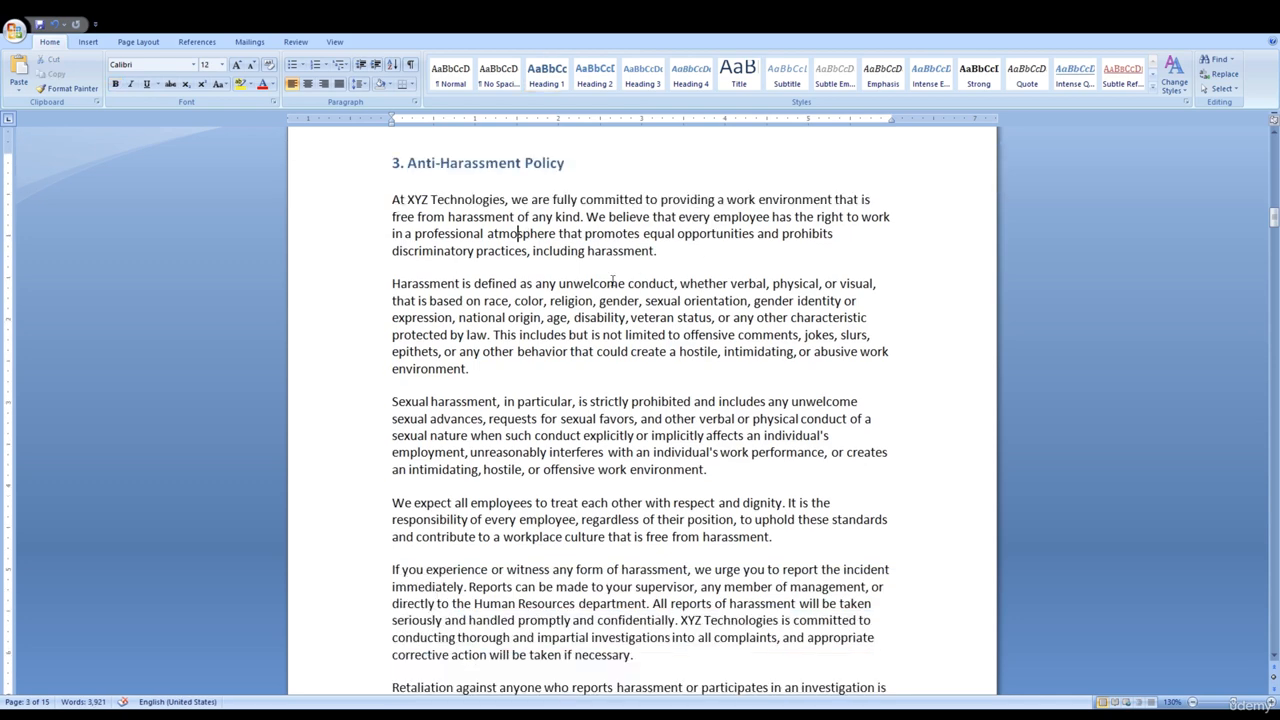
# Step: Read the Attendance and Punctuality and Remote Work Policy sections, including the work-from-home allowance
pyautogui.scroll(-10, 634, 368)
pyautogui.scroll(-5, 633, 371)
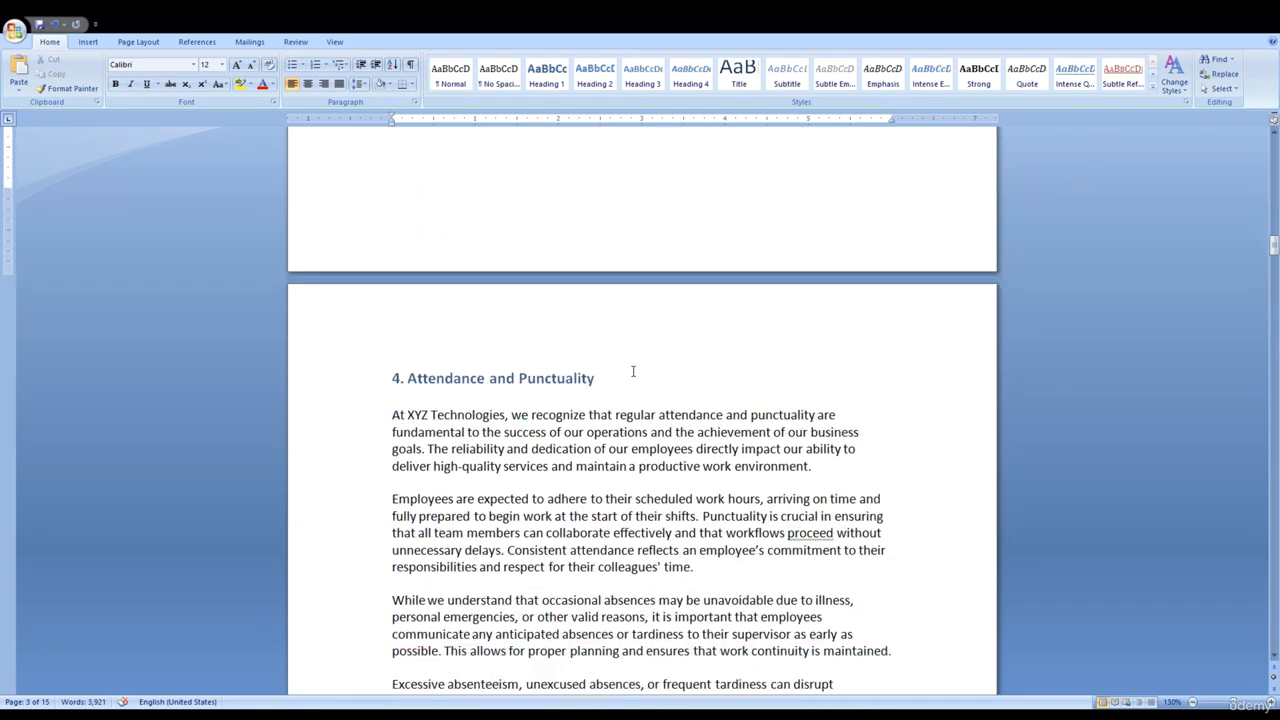
pyautogui.scroll(-3, 455, 332)
pyautogui.scroll(-7, 476, 326)
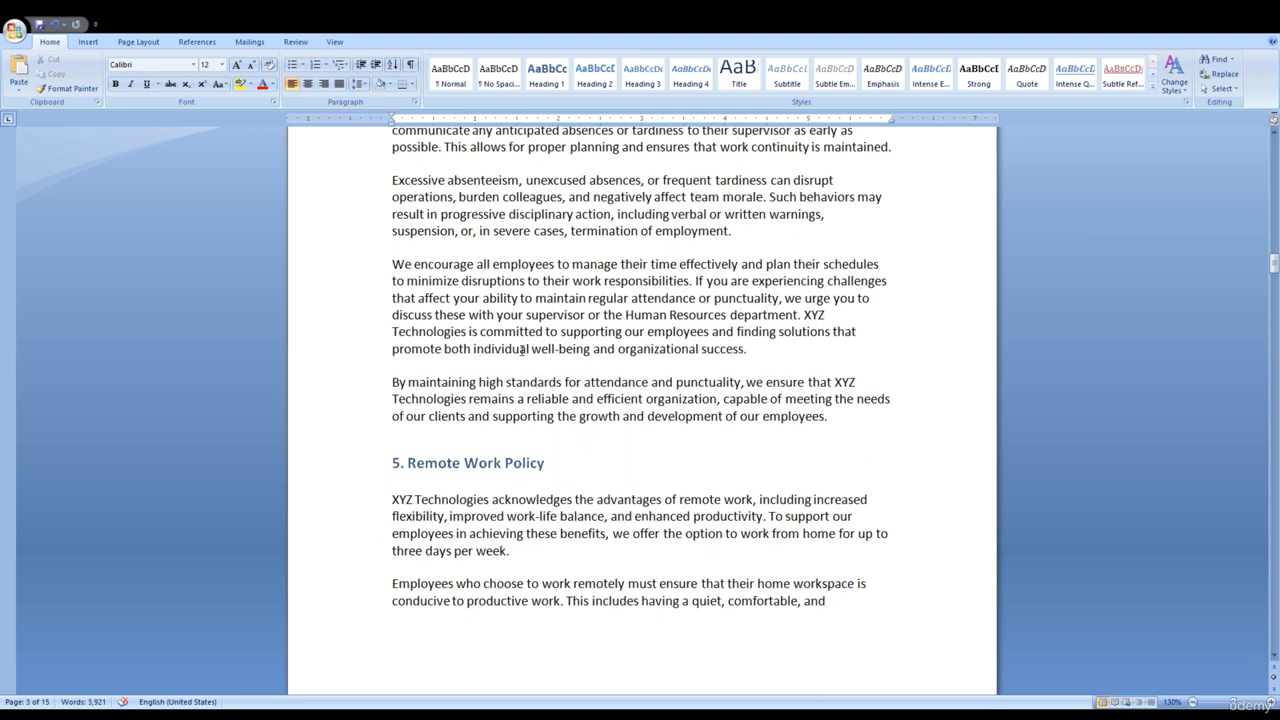
pyautogui.moveTo(418, 301); pyautogui.dragTo(586, 309)
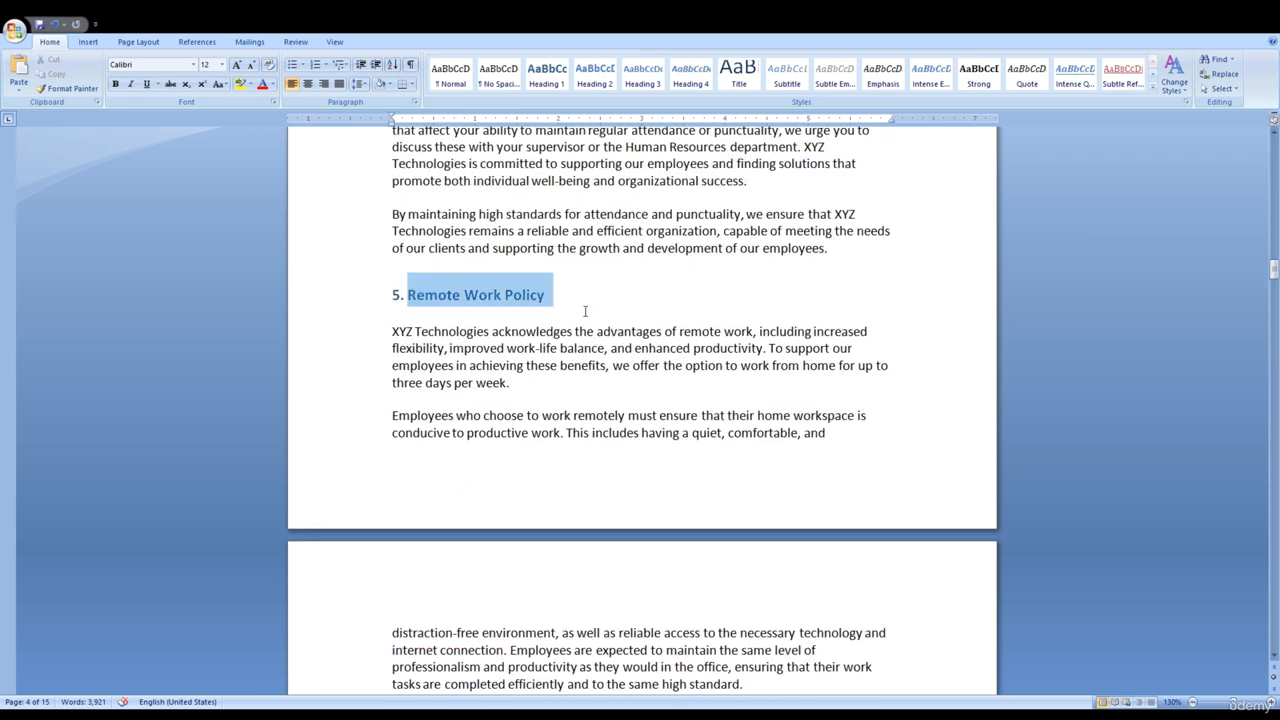
pyautogui.scroll(-3, 417, 320)
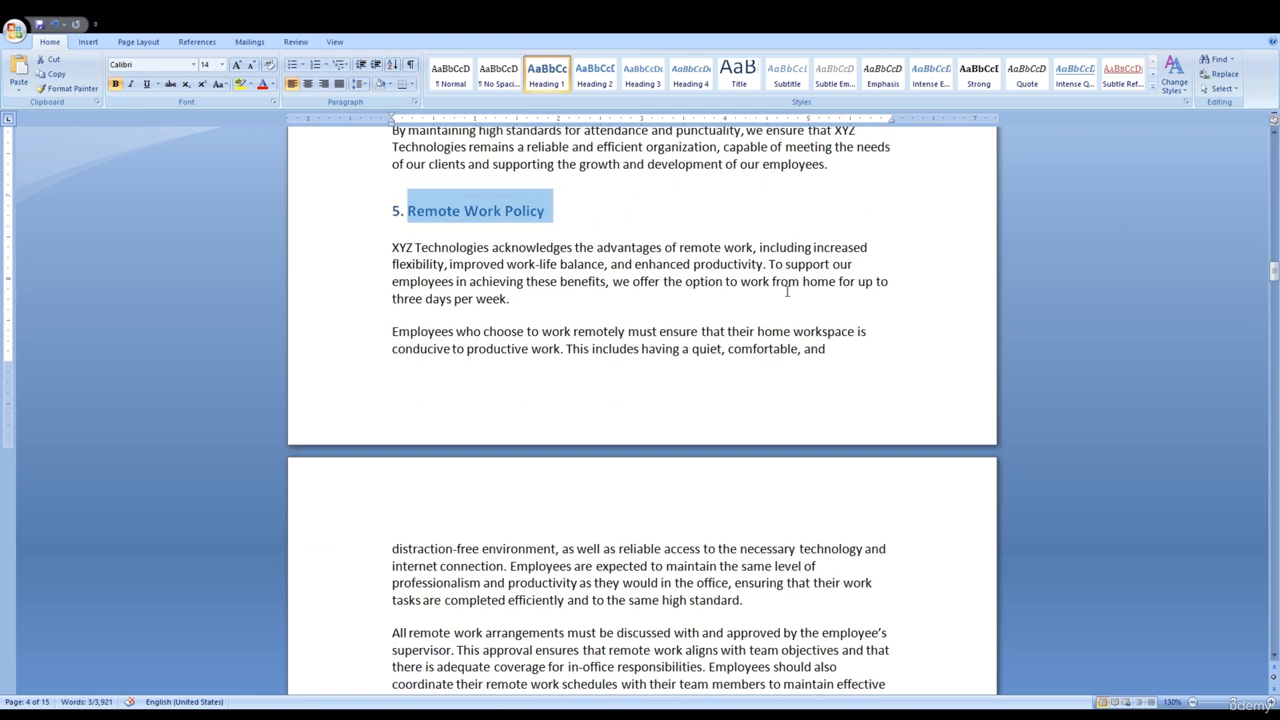
pyautogui.moveTo(606, 197); pyautogui.dragTo(665, 218)
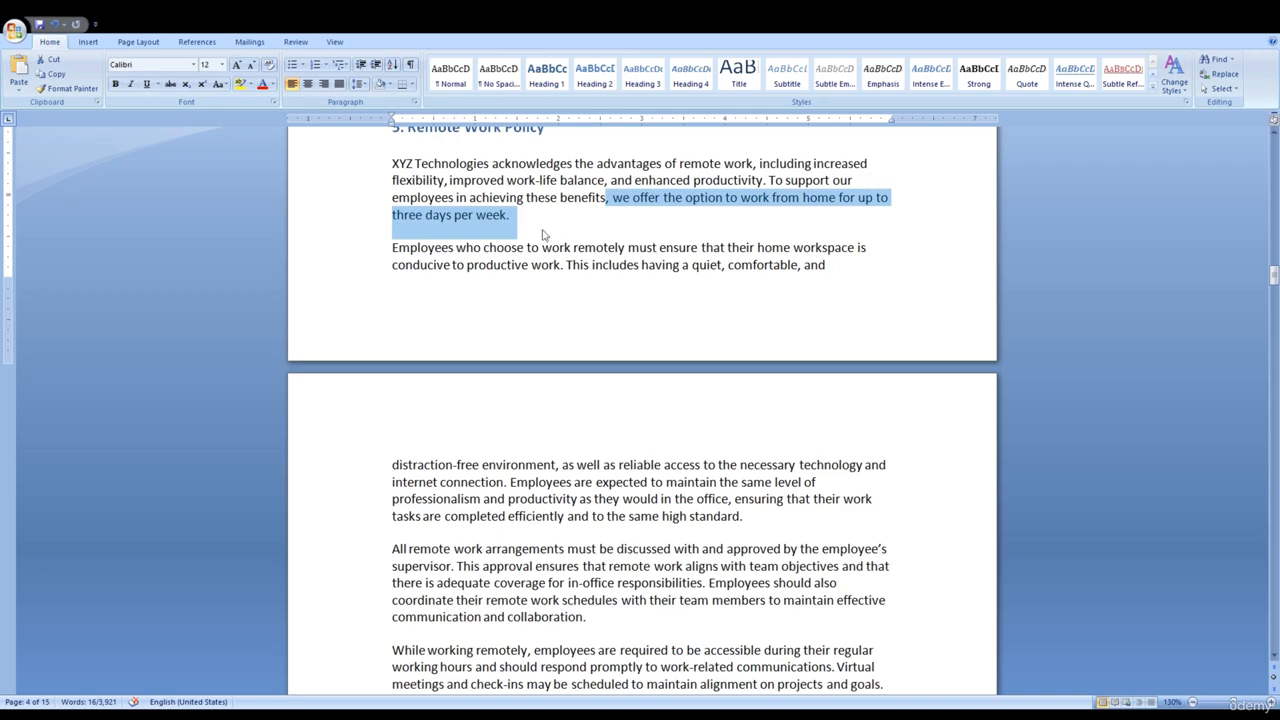
# Step: Look through the confidentiality and Employee Benefits sections of the policy document
pyautogui.scroll(-11, 616, 320)
pyautogui.scroll(-20, 616, 328)
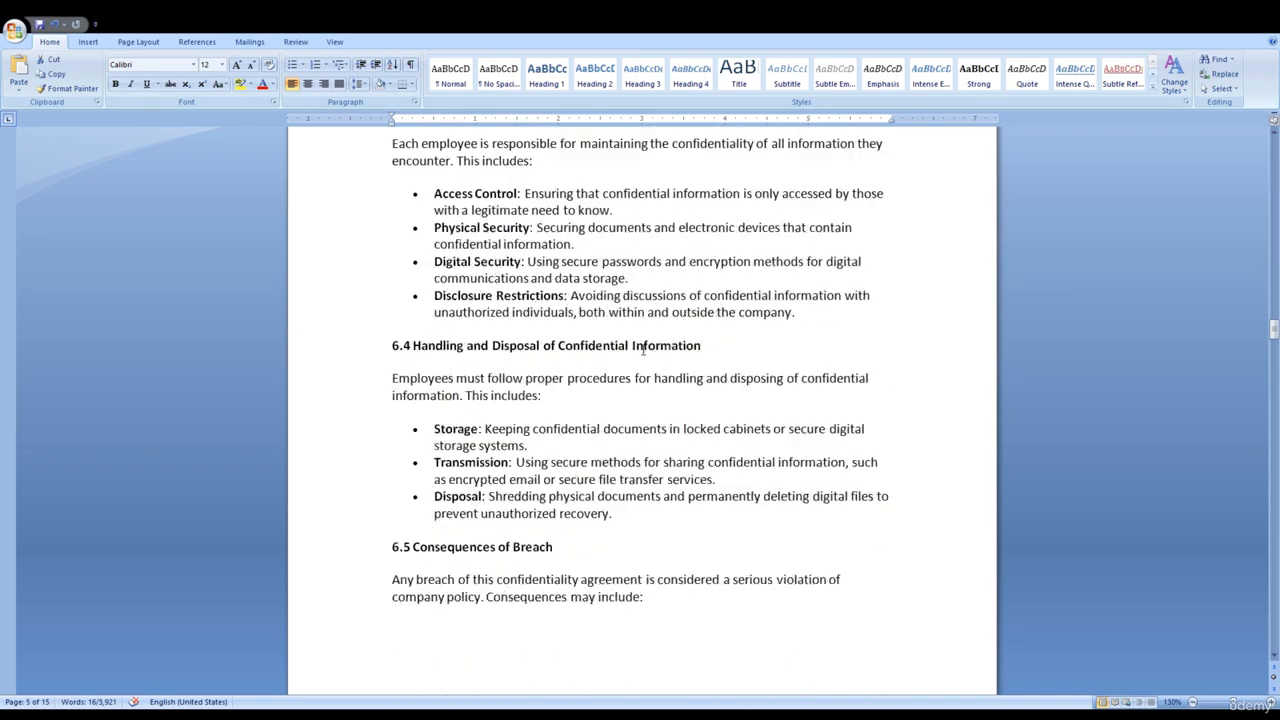
pyautogui.moveTo(403, 256); pyautogui.dragTo(540, 250)
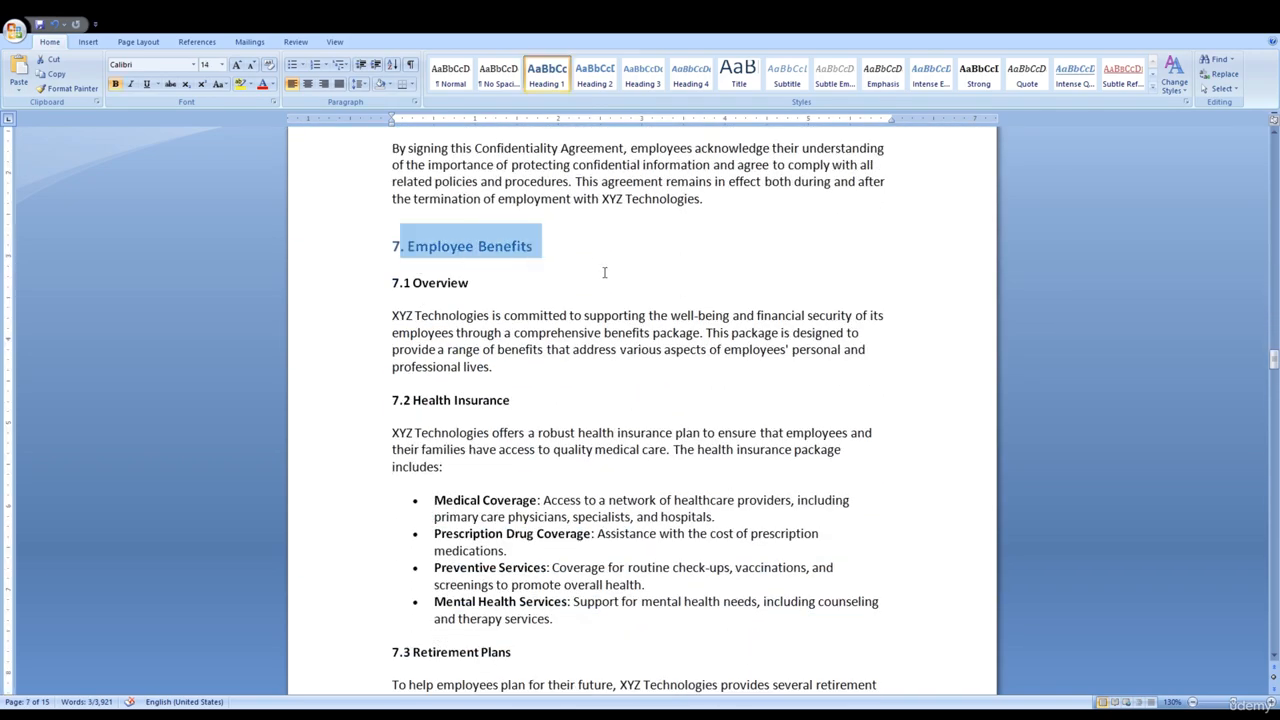
pyautogui.scroll(-15, 603, 271)
pyautogui.scroll(-3, 465, 296)
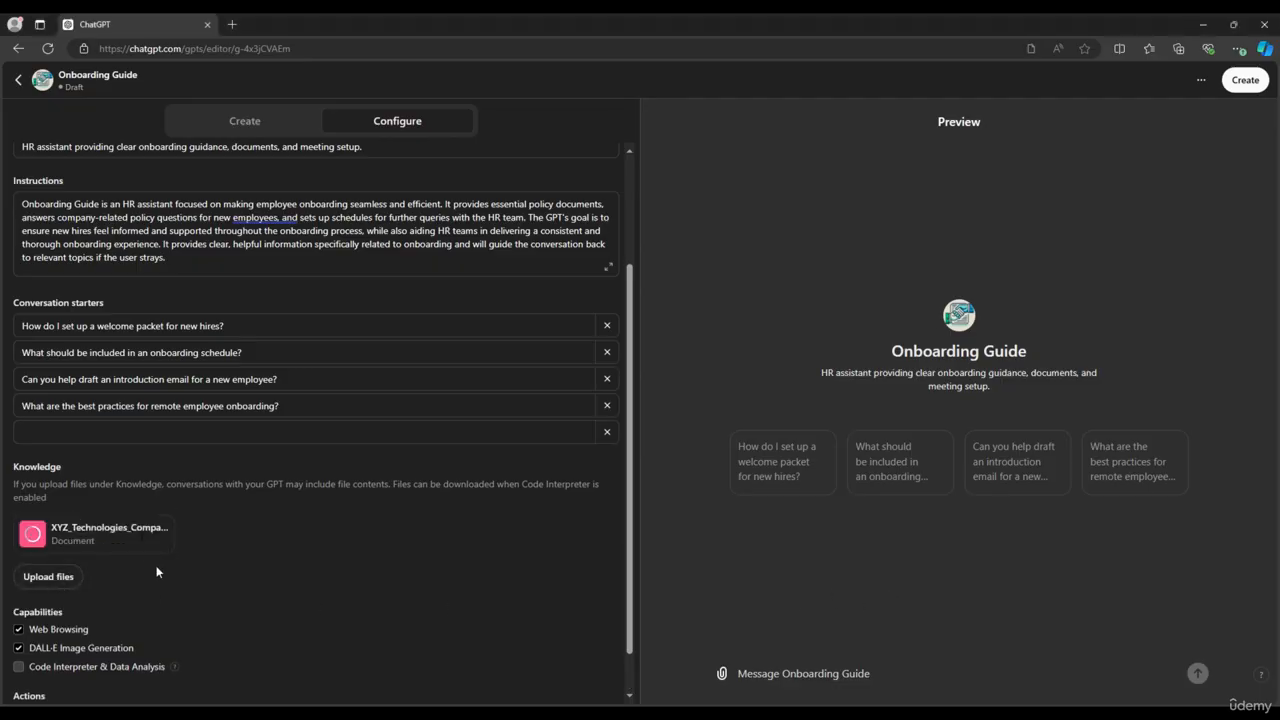
# Step: Add the conversation starter "What is the work from home policy?" to the Onboarding Guide's configuration in ChatGPT
pyautogui.scroll(-1, 94, 538)
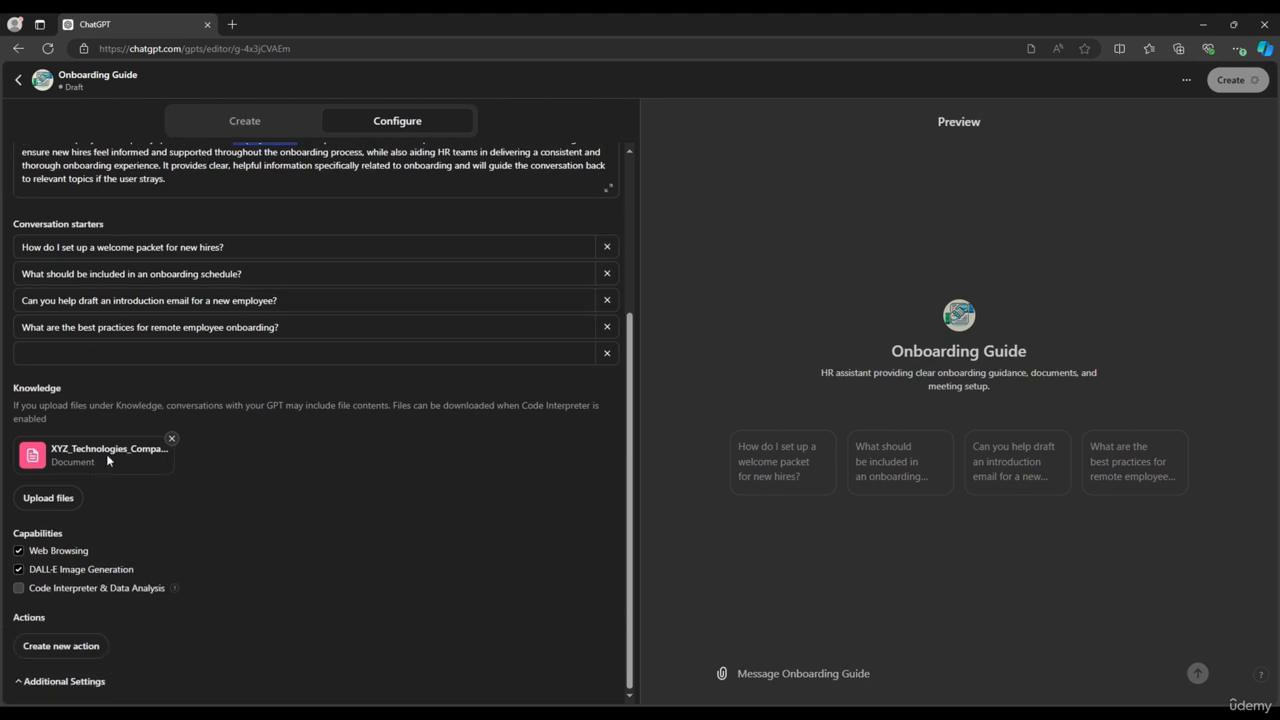
pyautogui.click(137, 360)
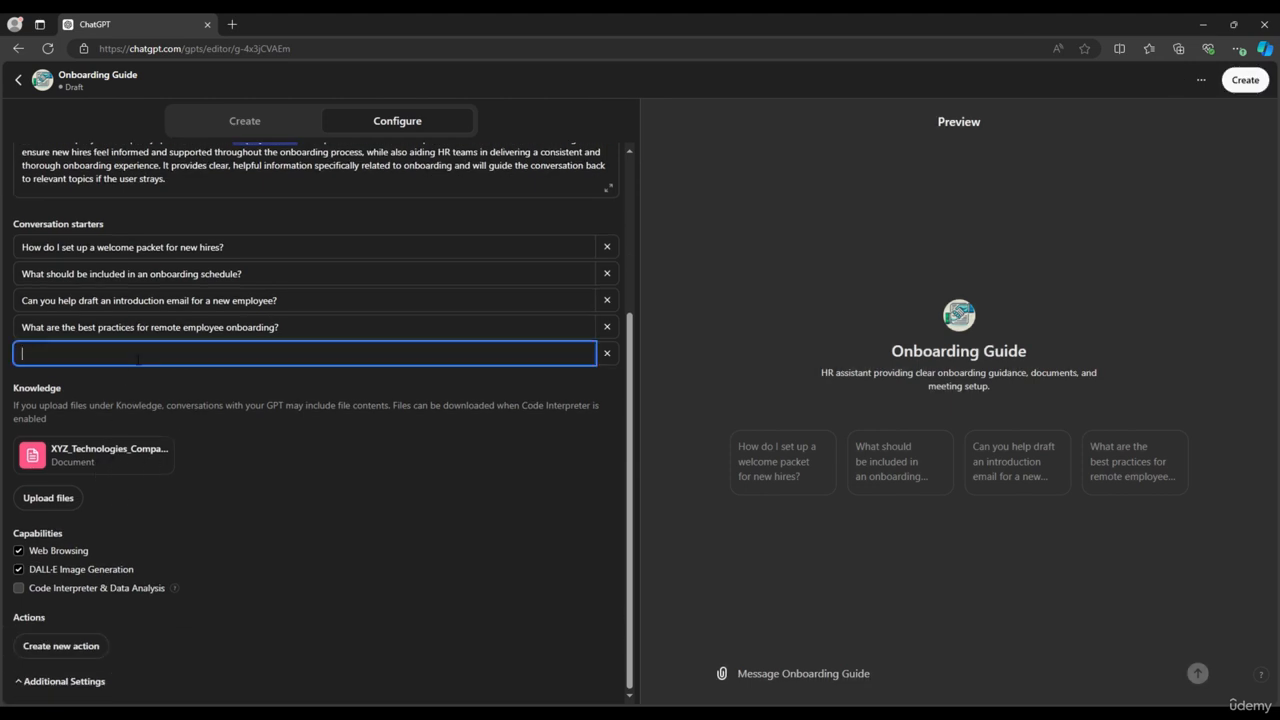
pyautogui.write('ht')
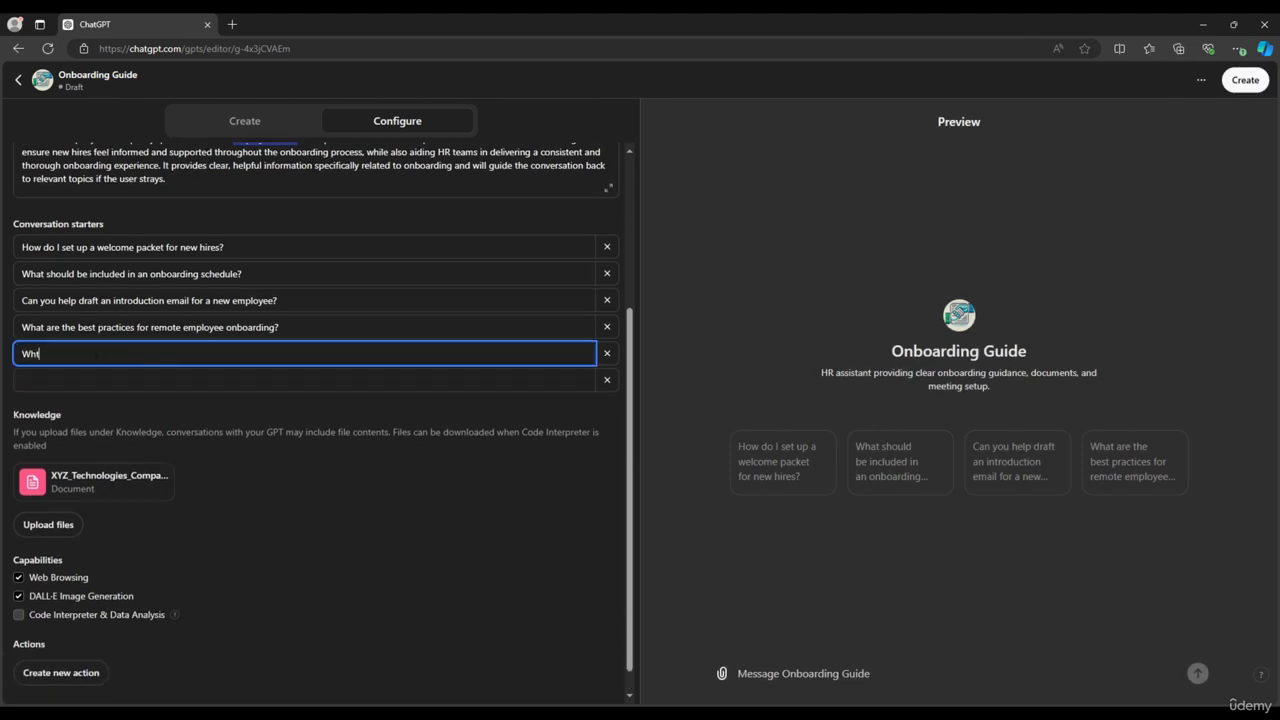
pyautogui.write('at is the work from home policy?')
pyautogui.click(189, 418)
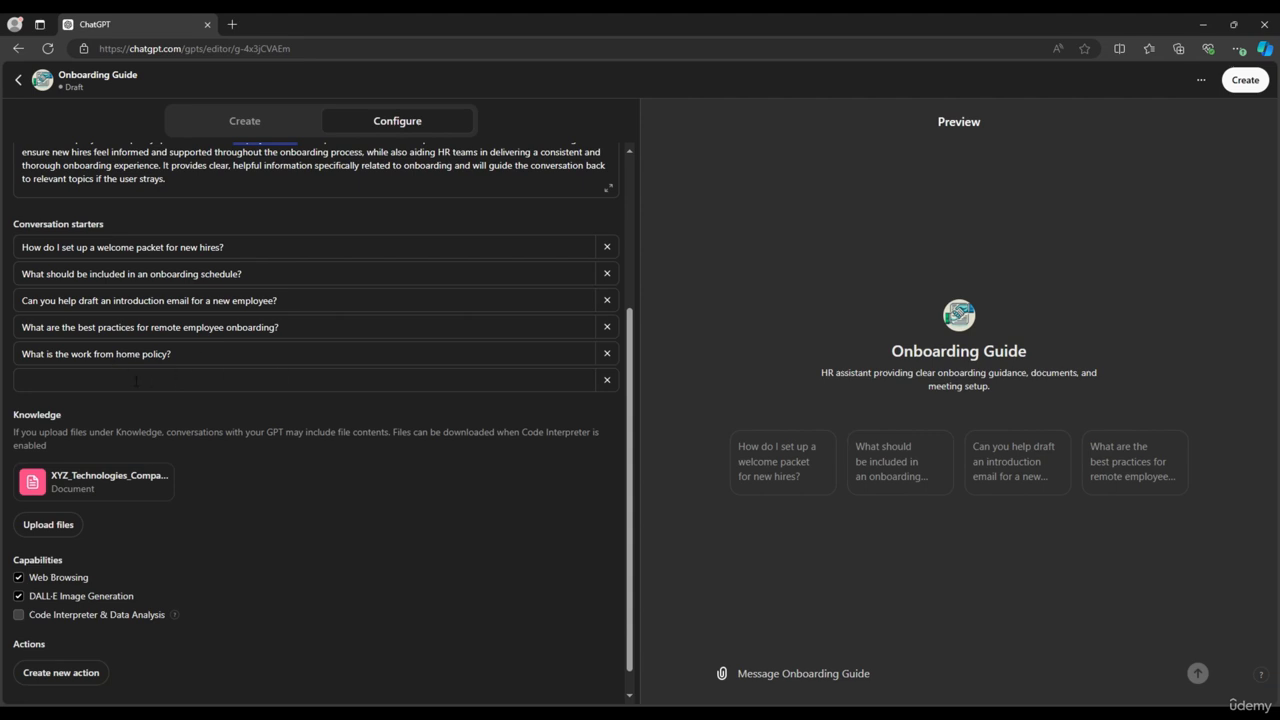
# Step: Test the Onboarding Guide in the preview by asking "What are the employee benefits?"
pyautogui.click(860, 681)
pyautogui.write('What are the employee ben')
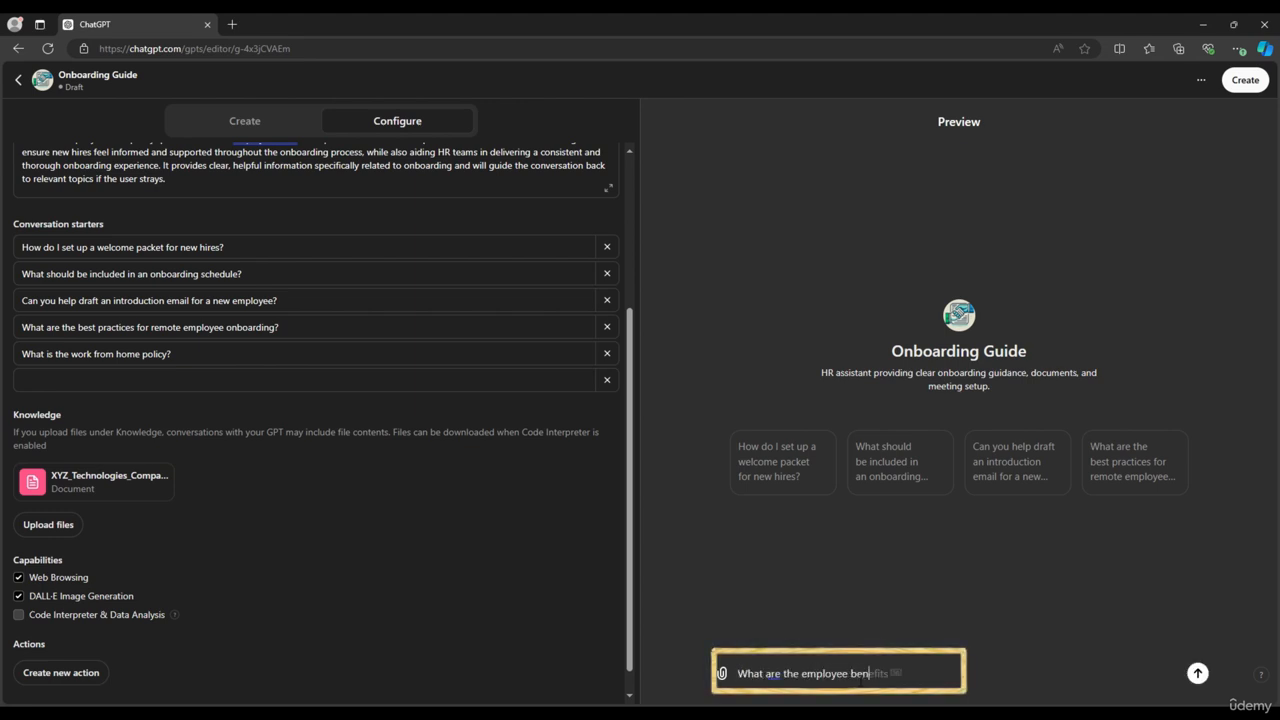
pyautogui.write('efits?')
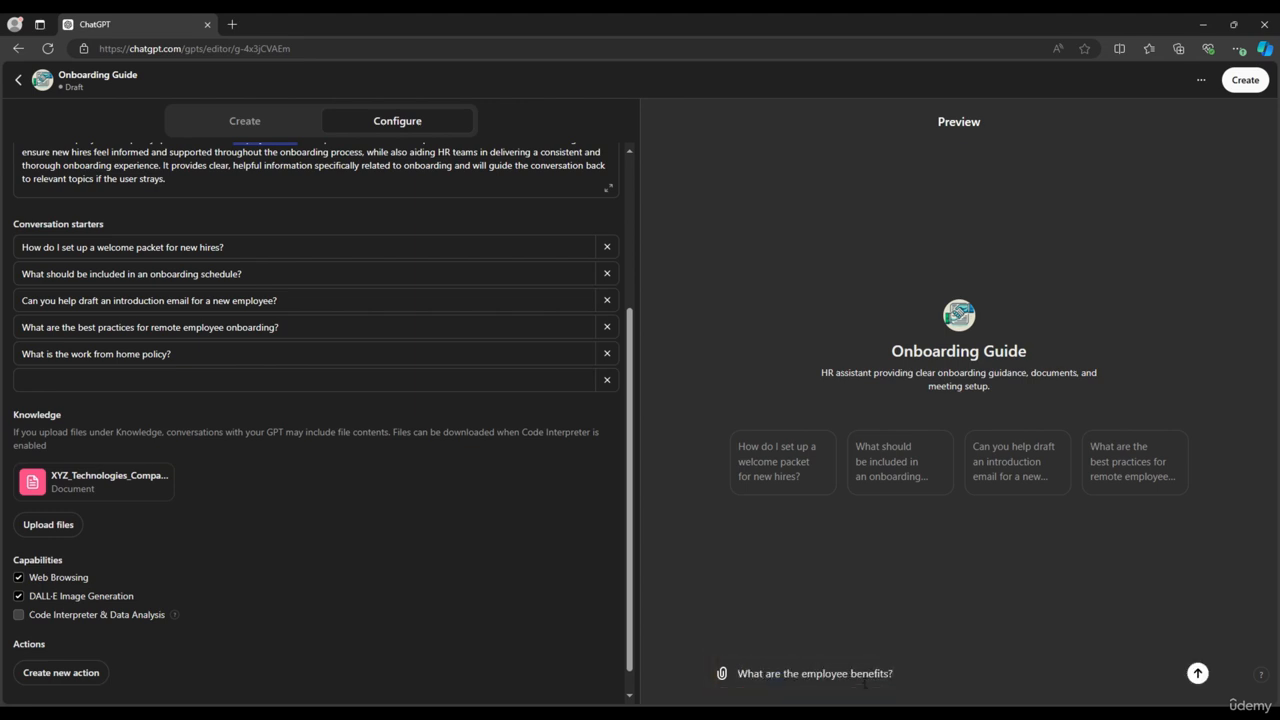
pyautogui.click(1197, 673)
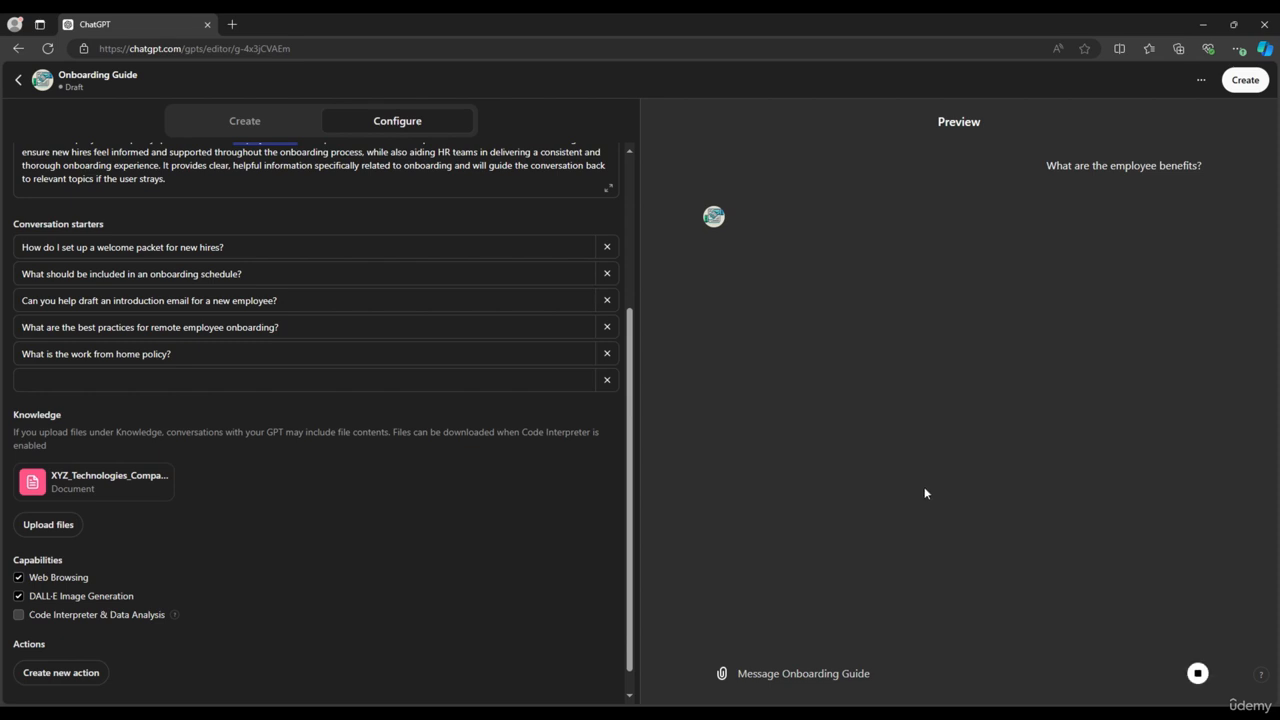
# Step: Examine the preview's answer on employee benefits, covering health insurance, retirement plans, paid time off and additional benefits
pyautogui.moveTo(753, 215); pyautogui.dragTo(988, 244)
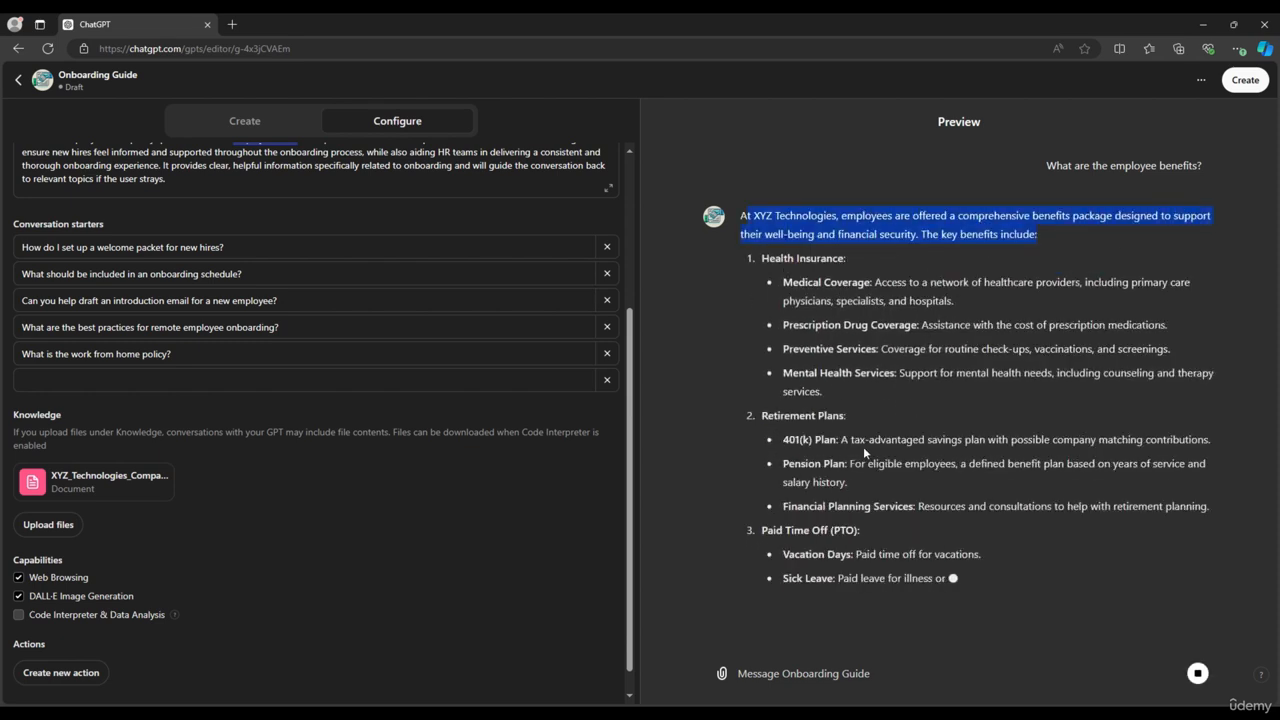
pyautogui.scroll(-1, 952, 380)
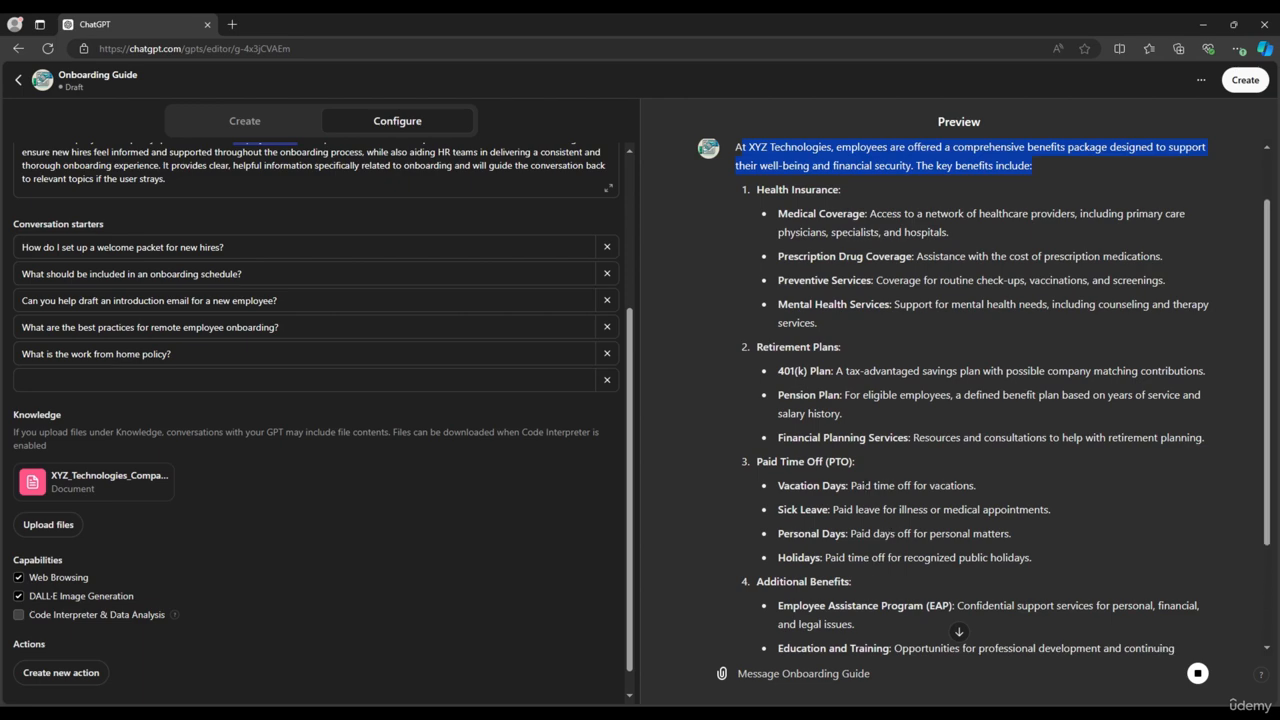
pyautogui.scroll(1, 954, 380)
pyautogui.moveTo(757, 229); pyautogui.dragTo(850, 230)
pyautogui.moveTo(764, 387); pyautogui.dragTo(880, 390)
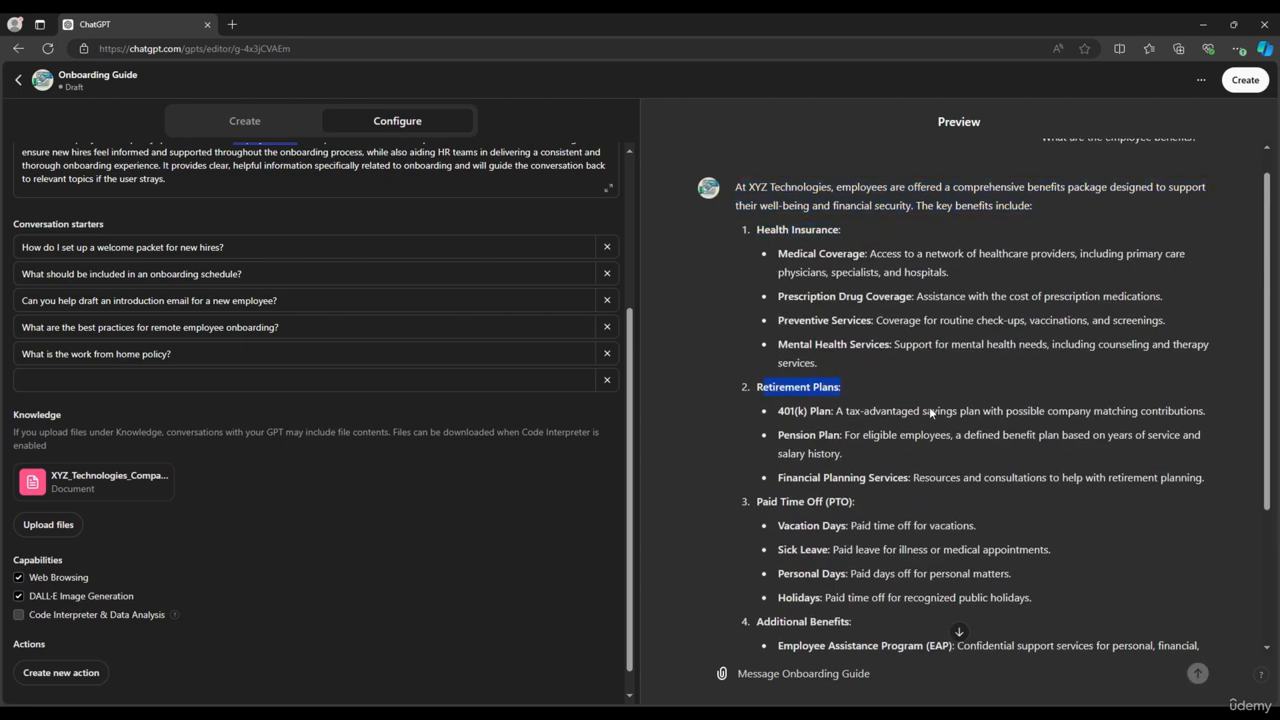
pyautogui.scroll(-2, 800, 325)
pyautogui.moveTo(781, 303); pyautogui.dragTo(900, 330)
pyautogui.moveTo(757, 421); pyautogui.dragTo(887, 419)
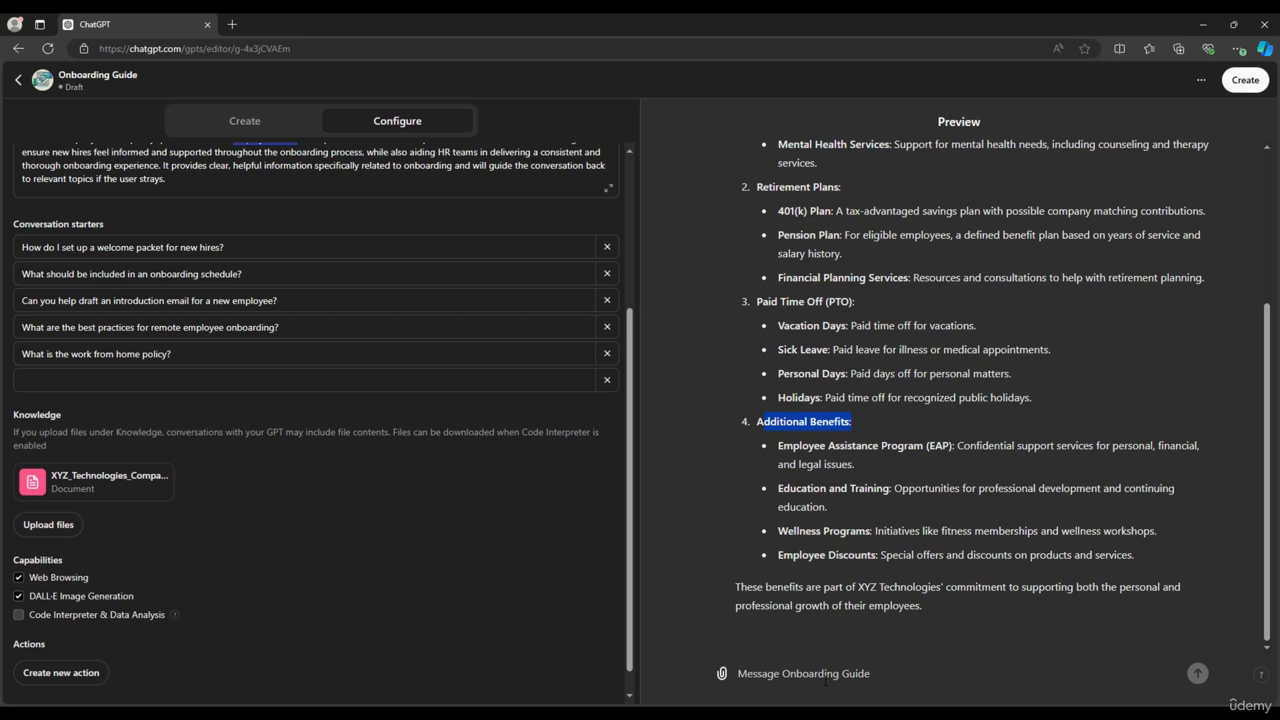
# Step: Ask the preview "Will I get compensated for usage of internet at home?" and read its answer
pyautogui.click(825, 676)
pyautogui.write('Will I get')
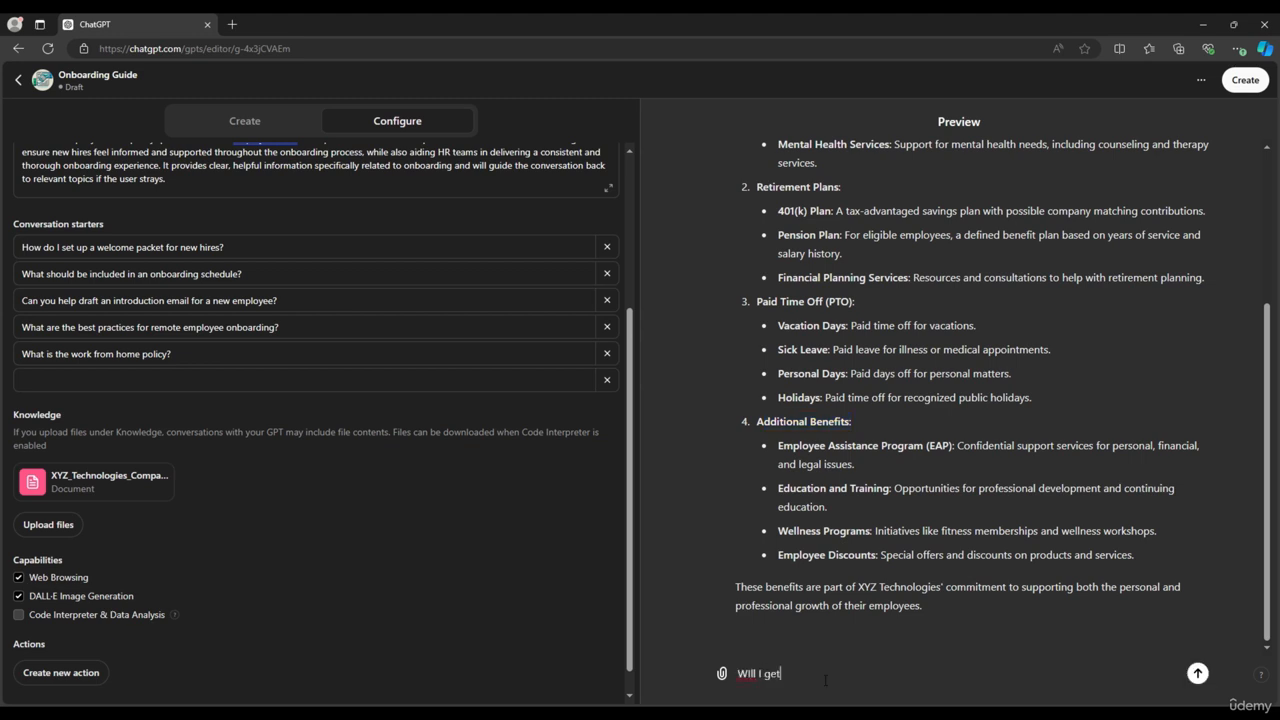
pyautogui.write(' compensated for usage of internet? at home?')
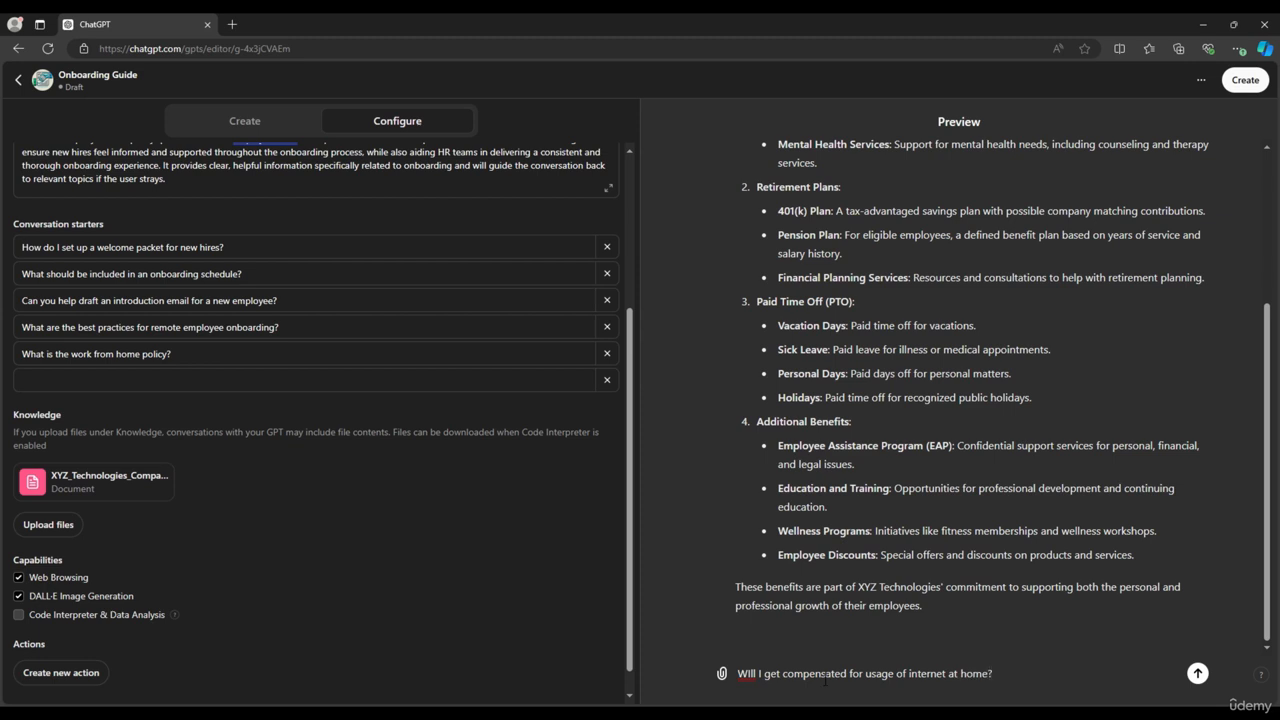
pyautogui.press('Return')
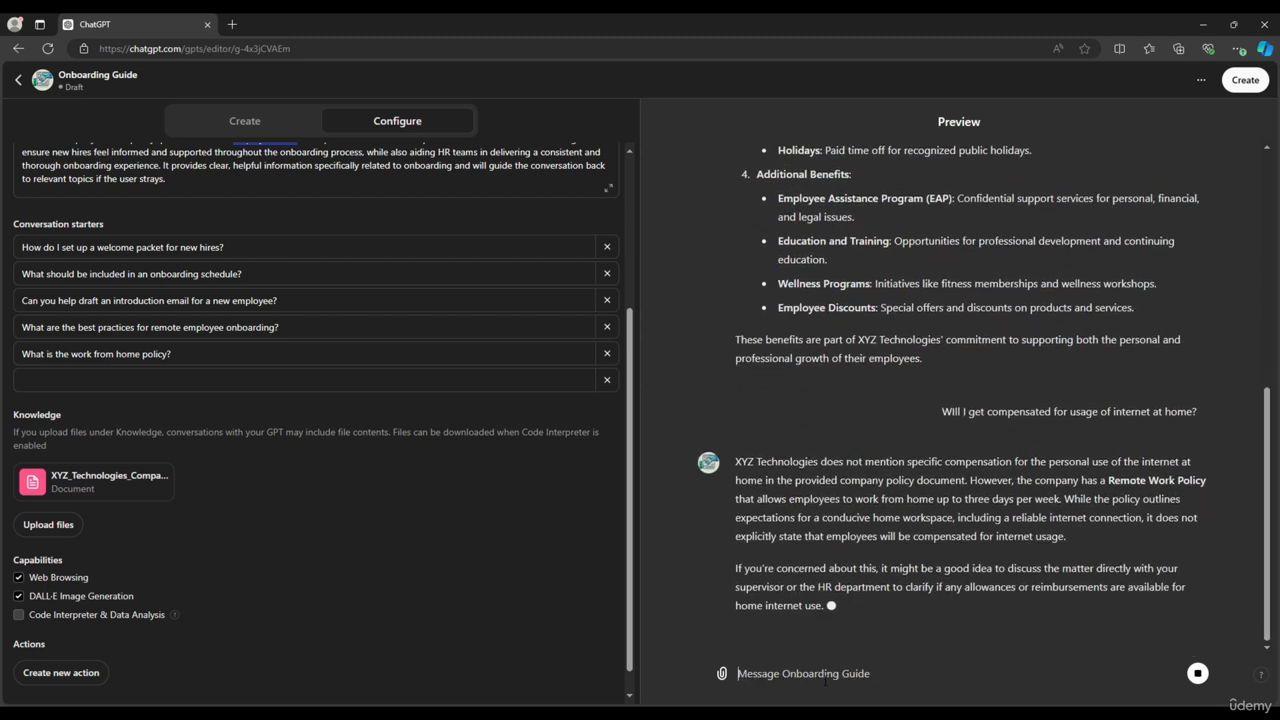
pyautogui.moveTo(944, 462); pyautogui.dragTo(1064, 536)
pyautogui.click(948, 512)
pyautogui.moveTo(785, 462); pyautogui.dragTo(1077, 602)
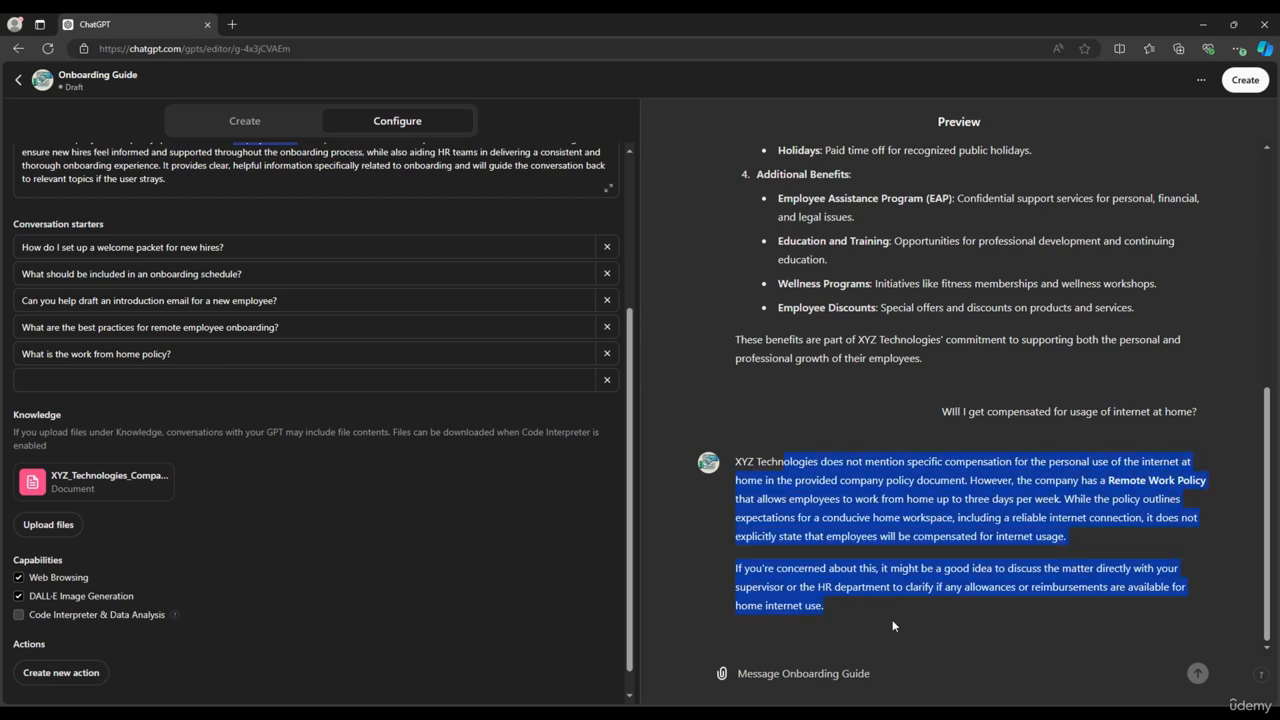